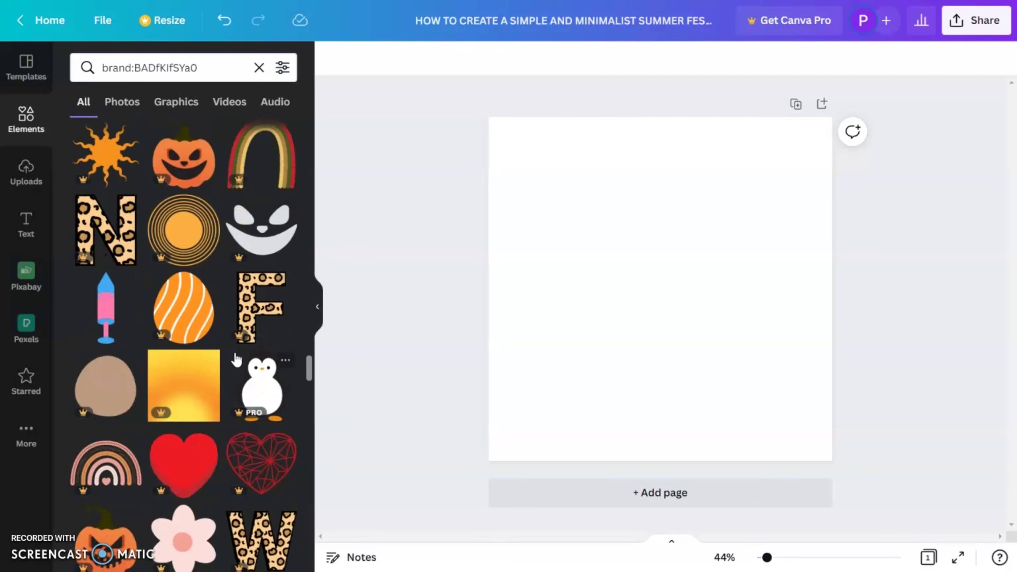
scroll(236, 360, "down", 10)
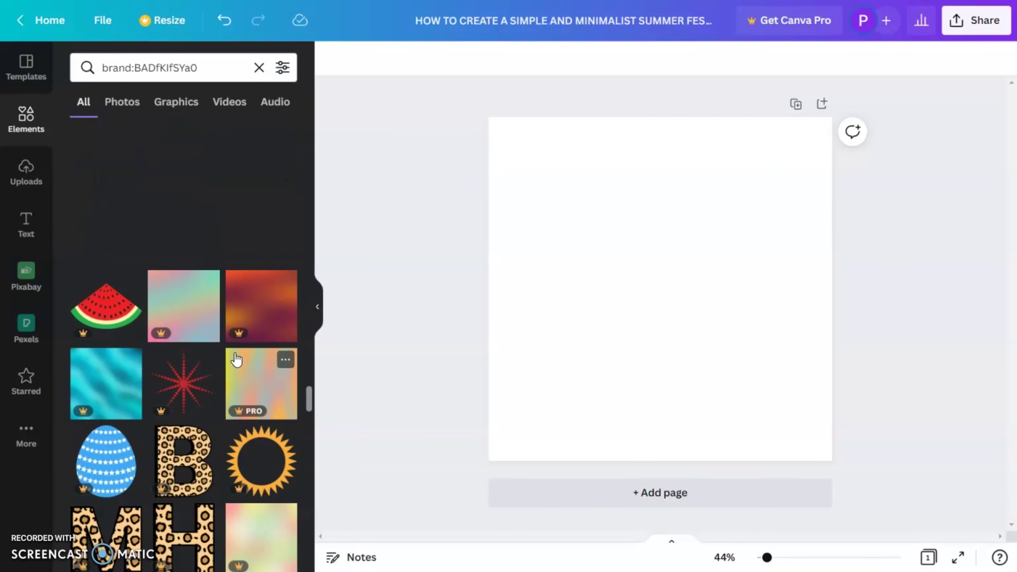
Add the wavy orange sun from Elements and enlarge it to nearly fill the page
left_click_drag(265, 272, 250, 245)
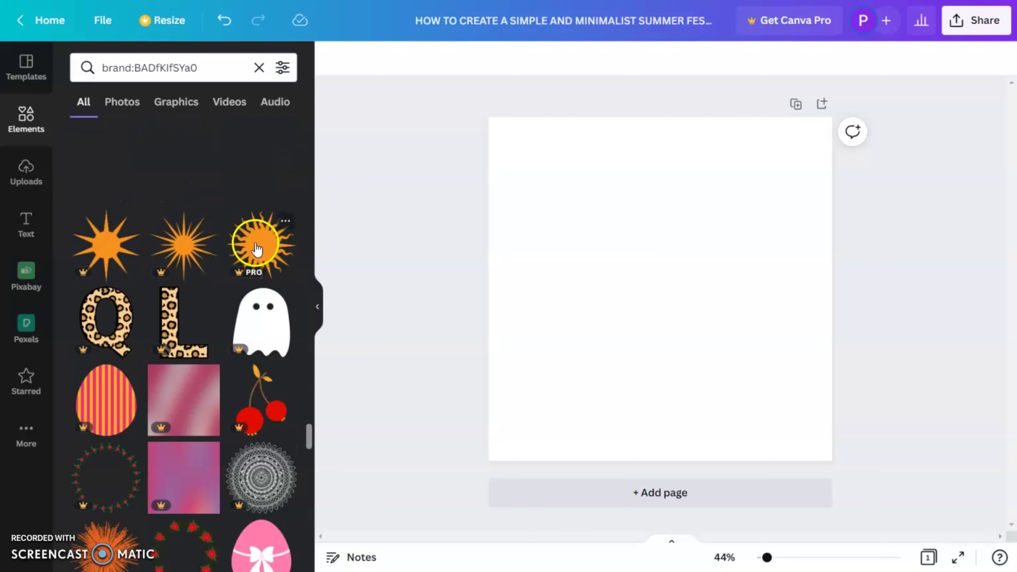
left_click(255, 245)
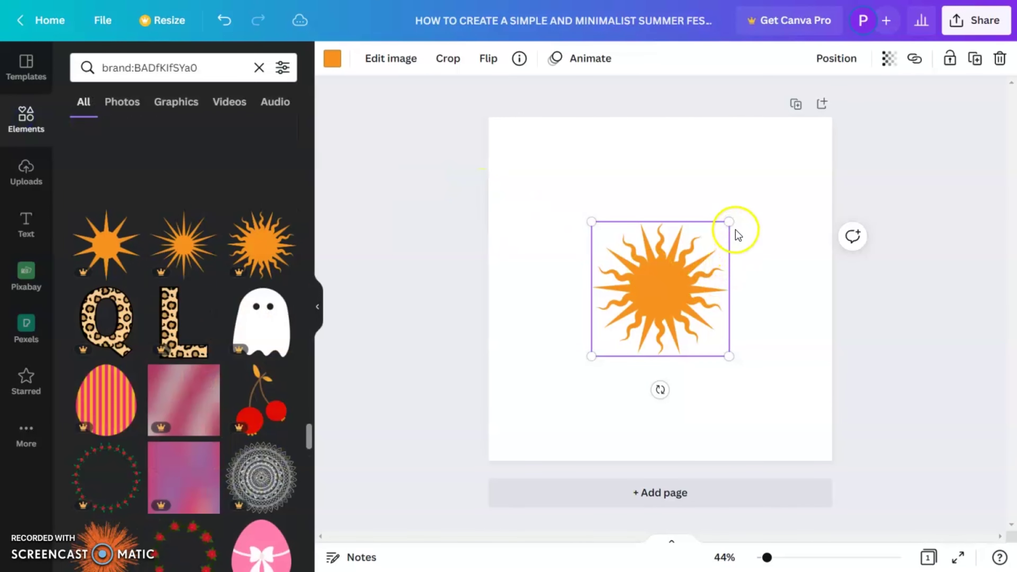
left_click_drag(728, 221, 827, 160)
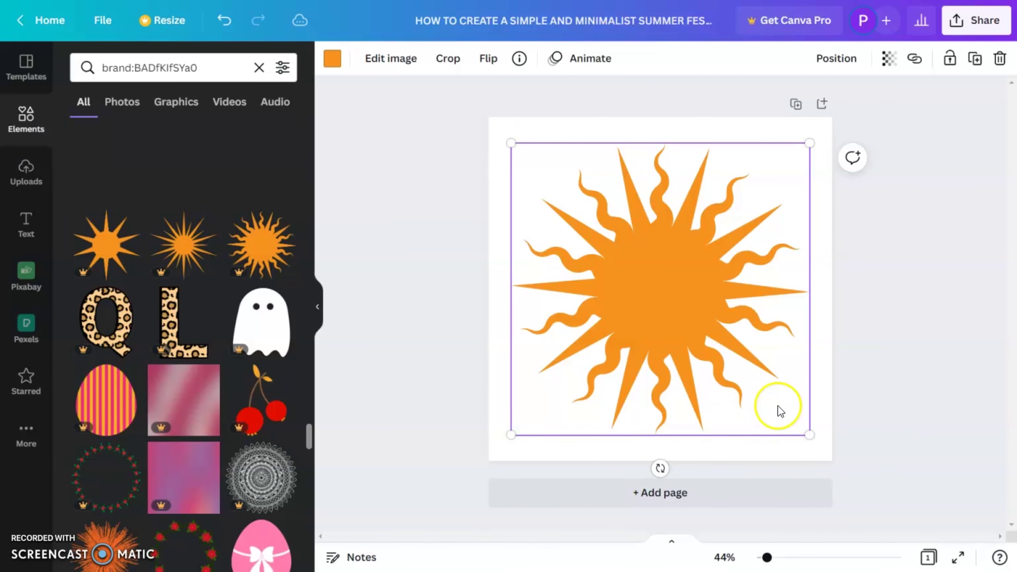
Crop the sun down to its top half, raising the bottom edge slightly
double_click(674, 322)
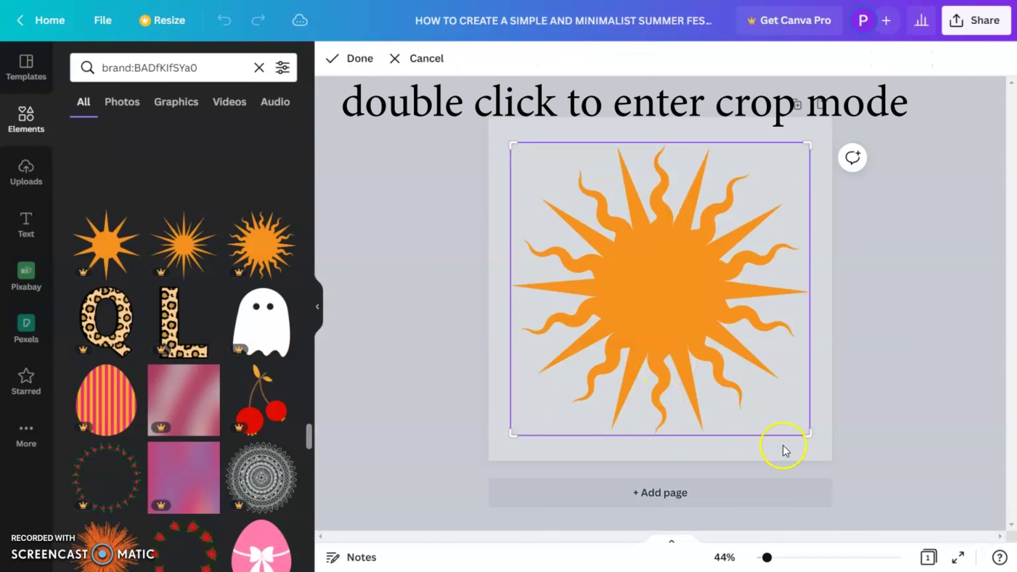
left_click_drag(799, 435, 832, 298)
left_click(866, 306)
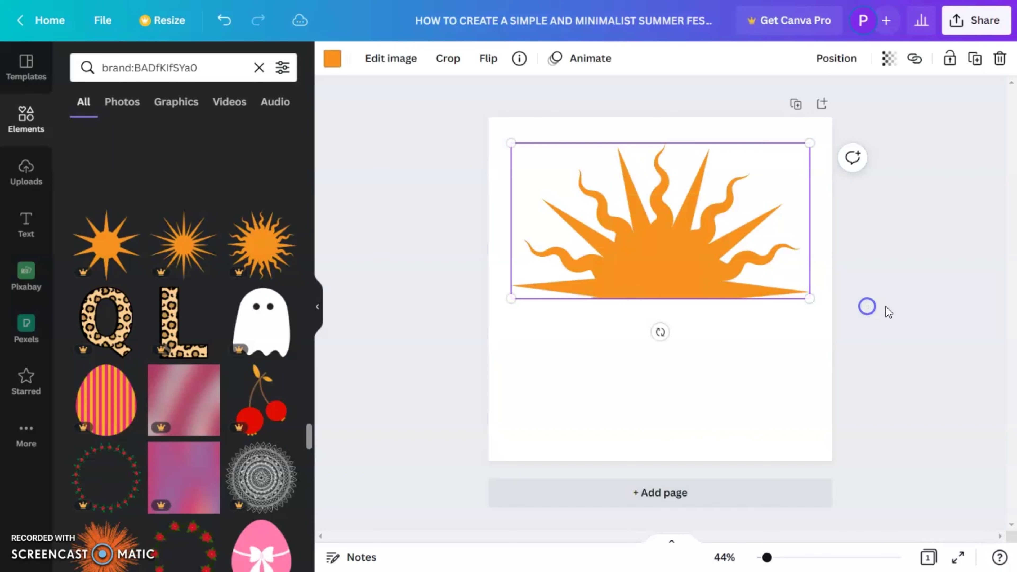
double_click(662, 279)
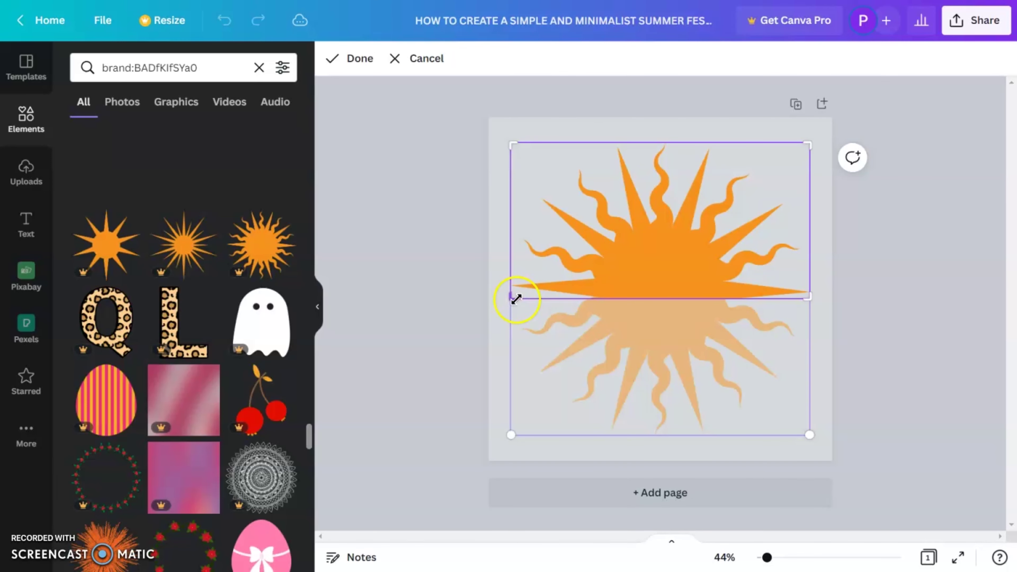
left_click_drag(515, 297, 510, 297)
left_click(963, 408)
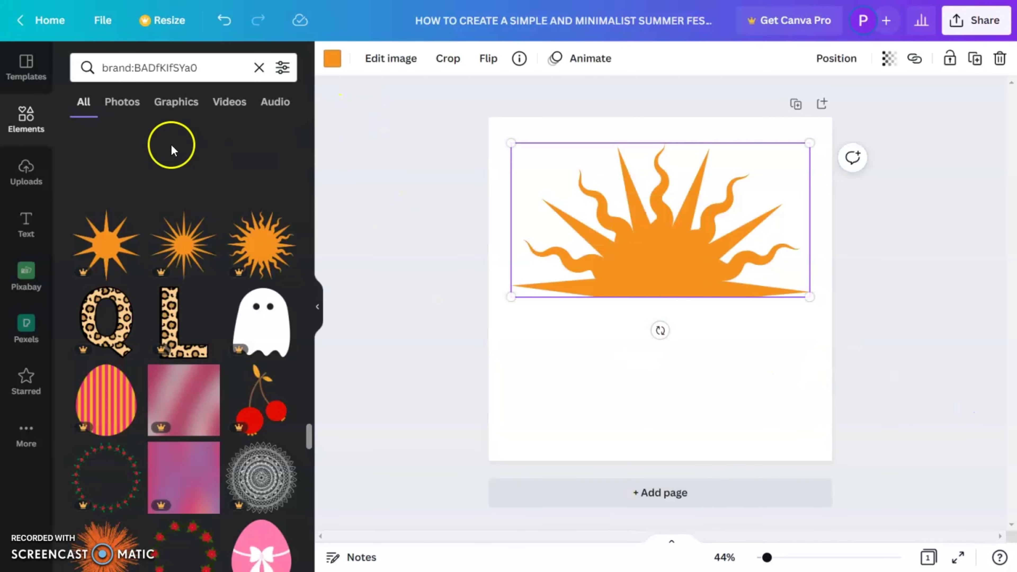
left_click(824, 397)
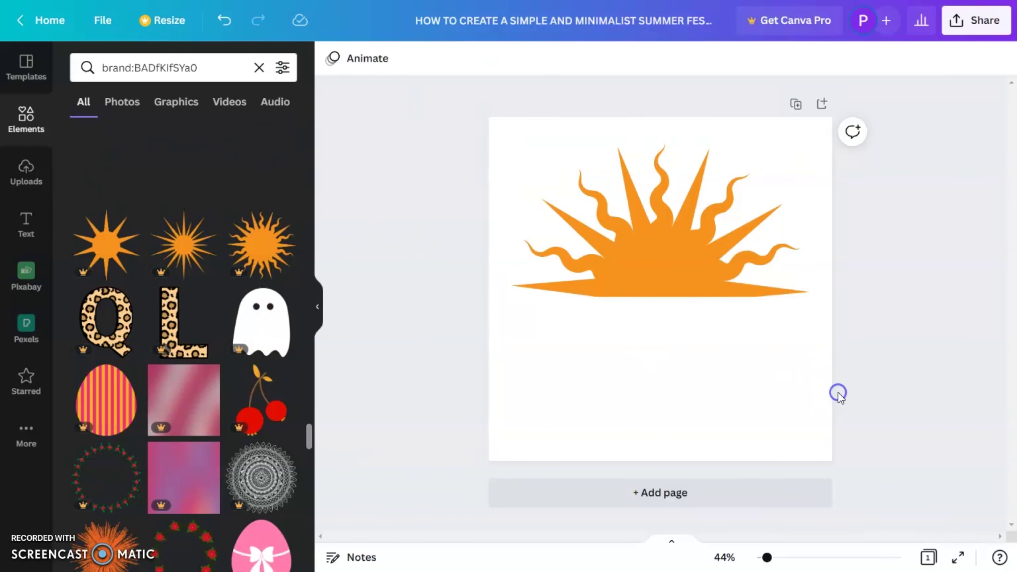
scroll(200, 341, "down", 5)
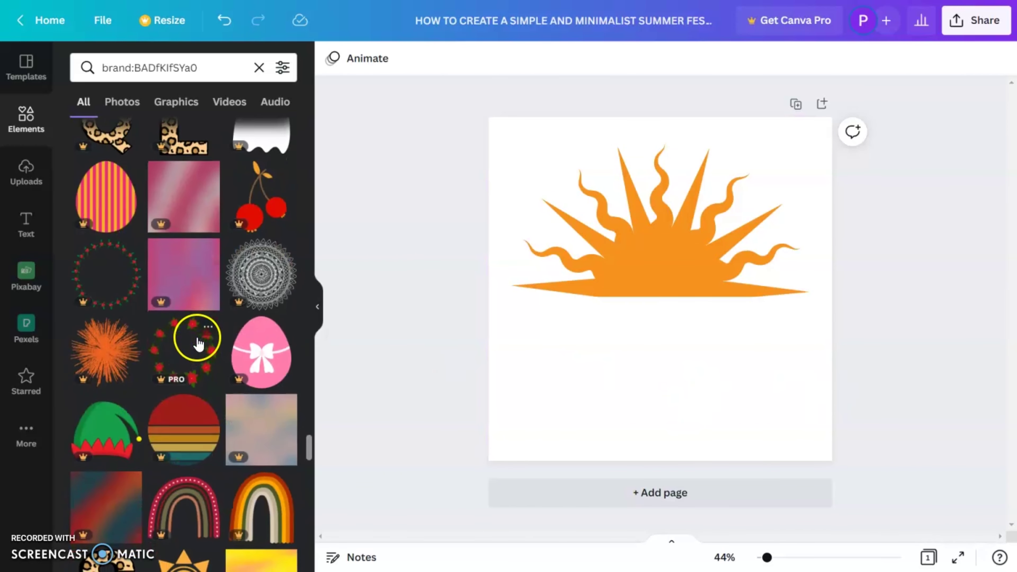
scroll(201, 338, "down", 8)
scroll(200, 339, "down", 7)
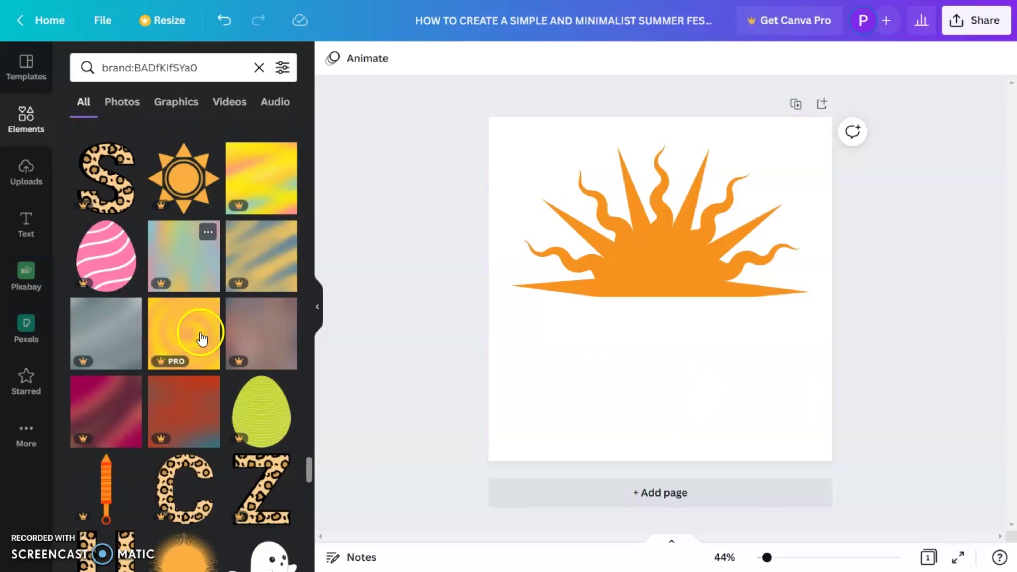
scroll(202, 336, "down", 7)
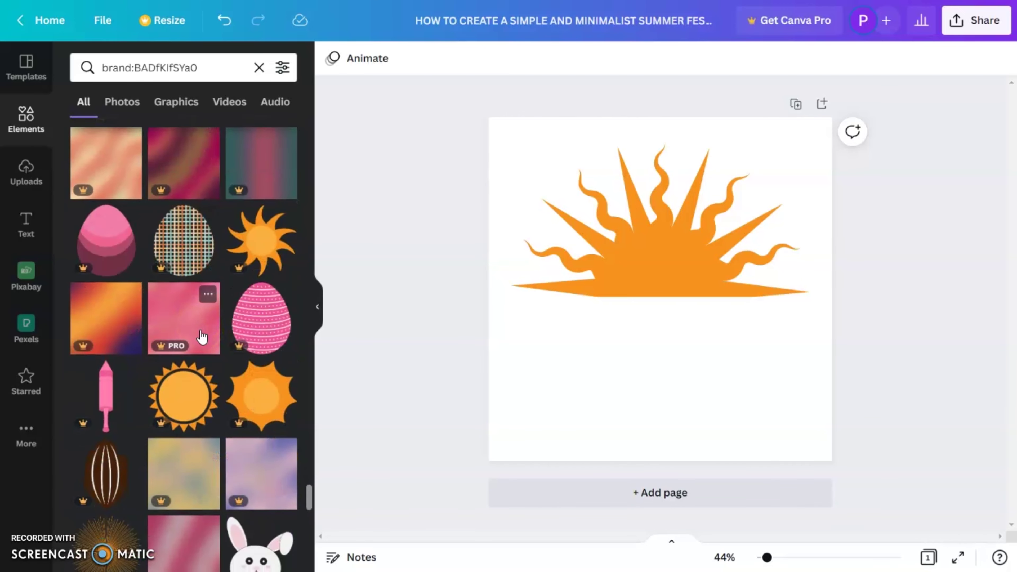
scroll(202, 336, "down", 6)
scroll(202, 336, "down", 10)
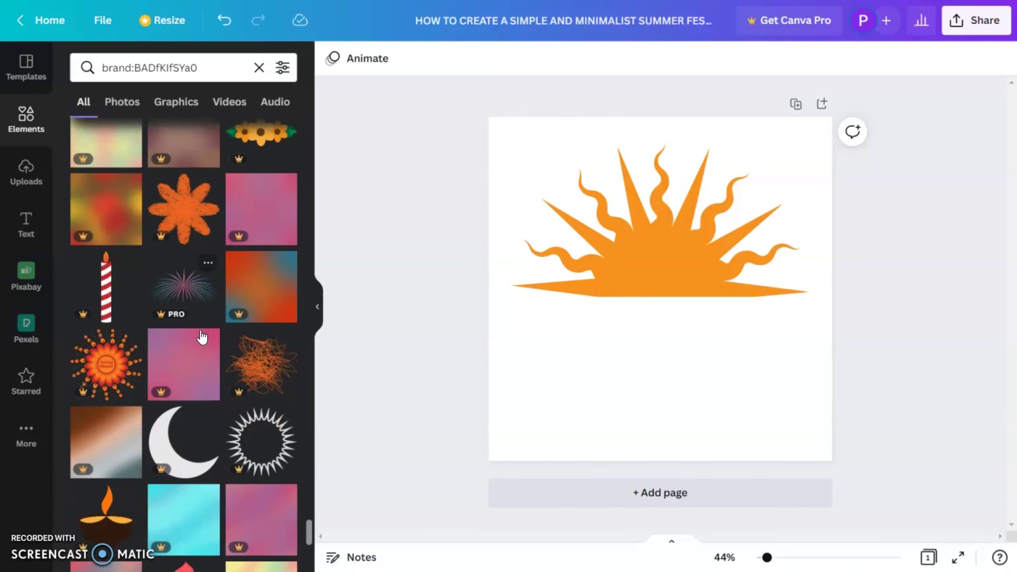
scroll(202, 336, "down", 7)
scroll(202, 336, "down", 5)
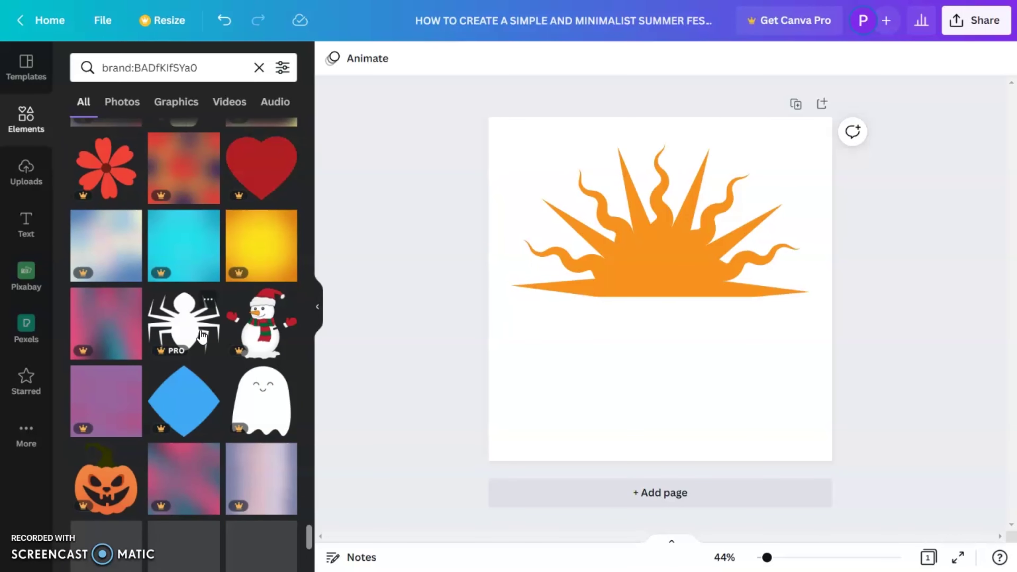
left_click(258, 240)
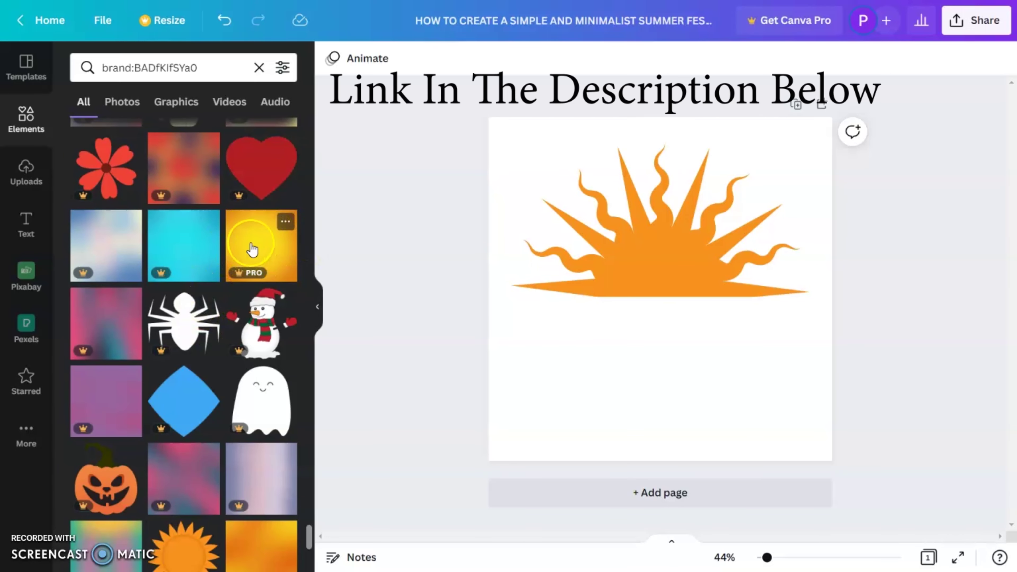
left_click(266, 243)
Stretch the yellow gradient over the whole page and fade it to 41 transparency
left_click_drag(783, 166, 856, 119)
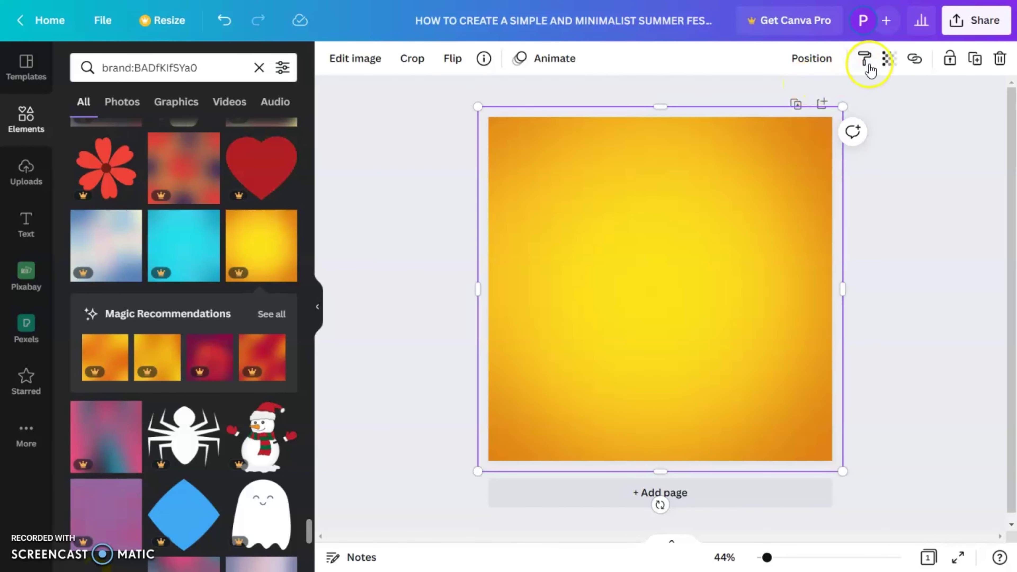
left_click(889, 58)
left_click_drag(835, 119, 798, 118)
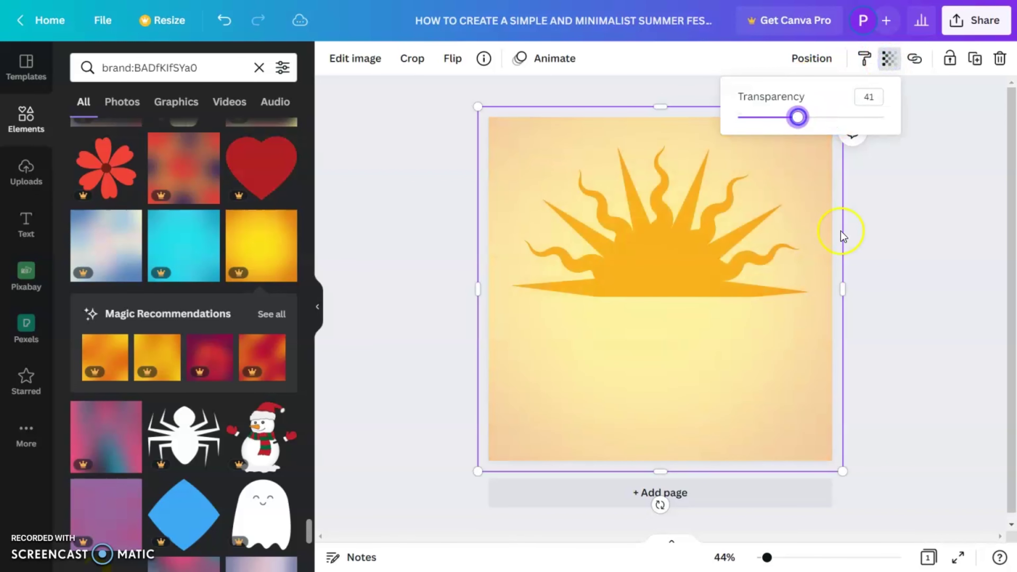
left_click(923, 317)
Send the gradient behind the half-sun and add a square shape from the element categories
right_click(801, 346)
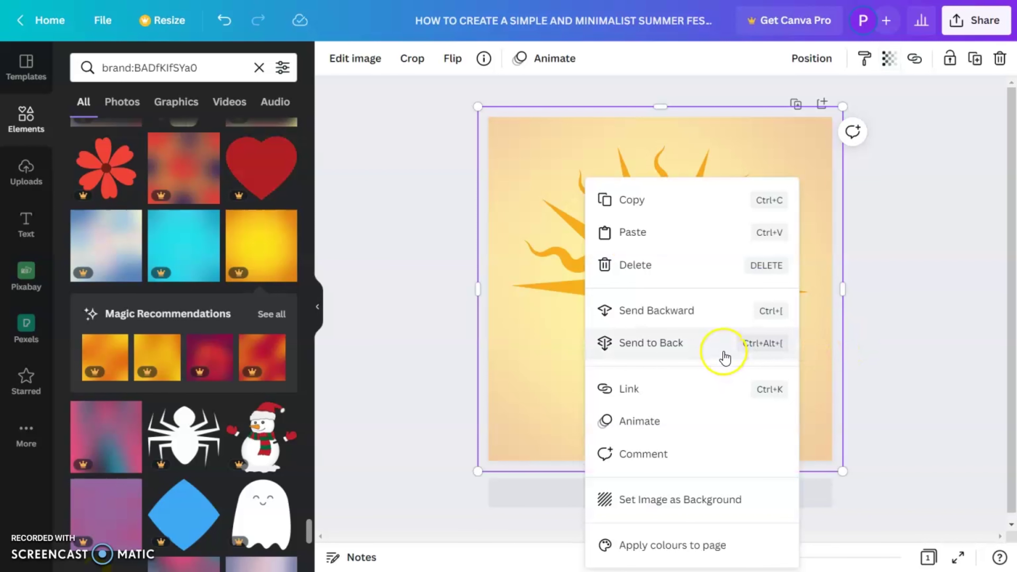
left_click(681, 356)
left_click(937, 317)
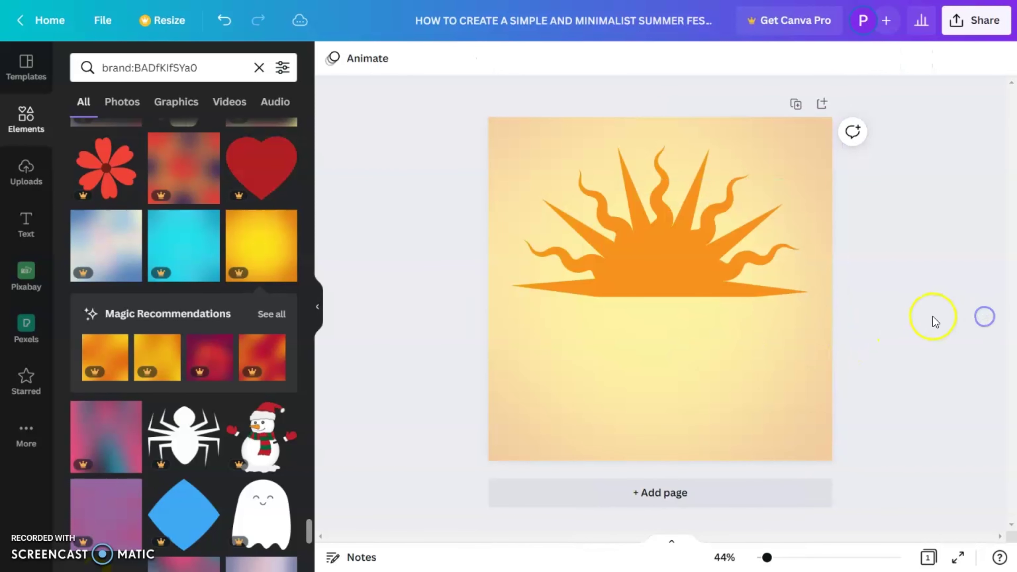
left_click(259, 70)
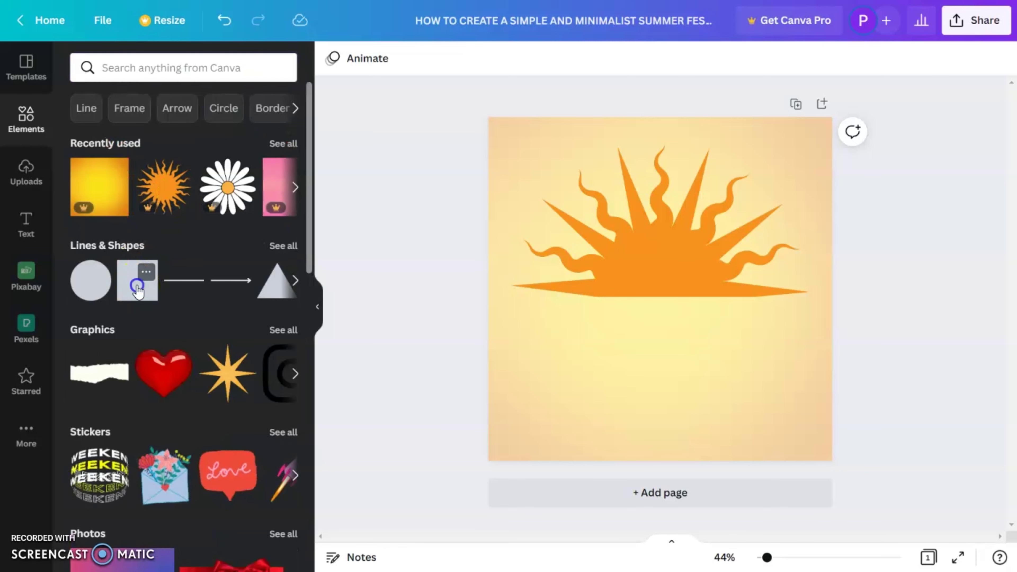
left_click(137, 289)
Enlarge the square to cover the page, colour it yellow, and send it to the very back
left_click_drag(746, 200, 842, 120)
left_click(333, 58)
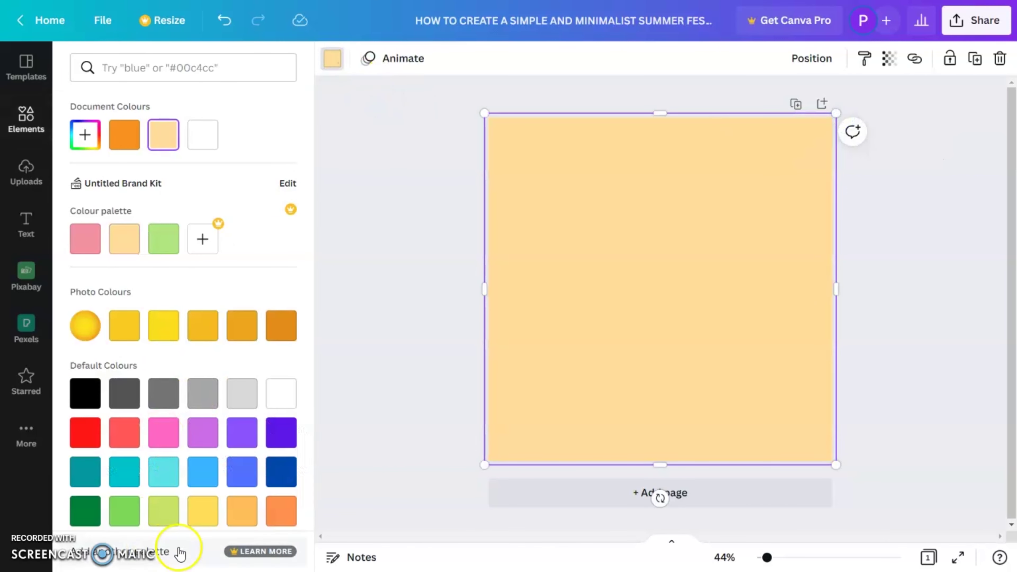
left_click(203, 510)
right_click(600, 298)
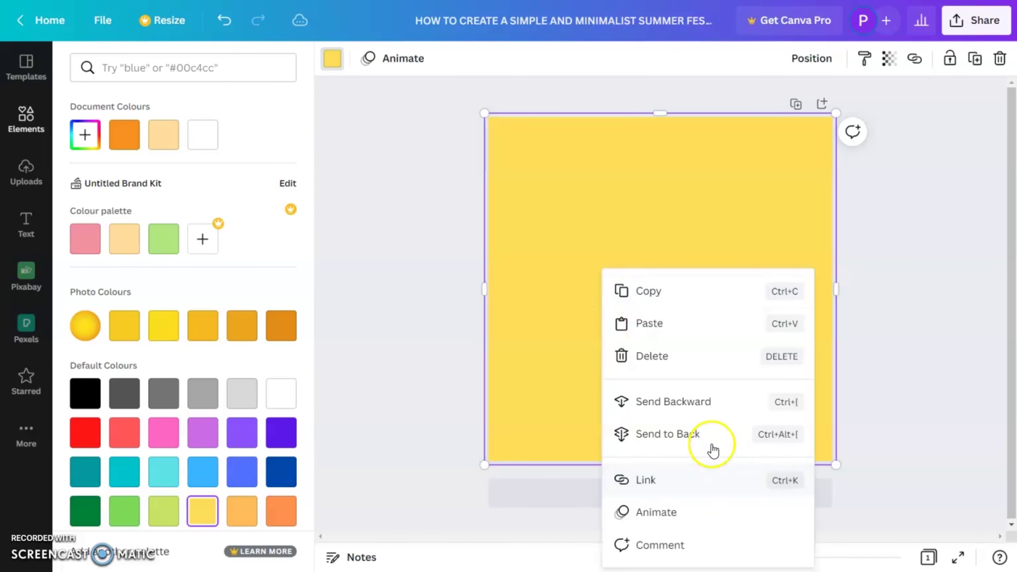
left_click(668, 434)
left_click(891, 279)
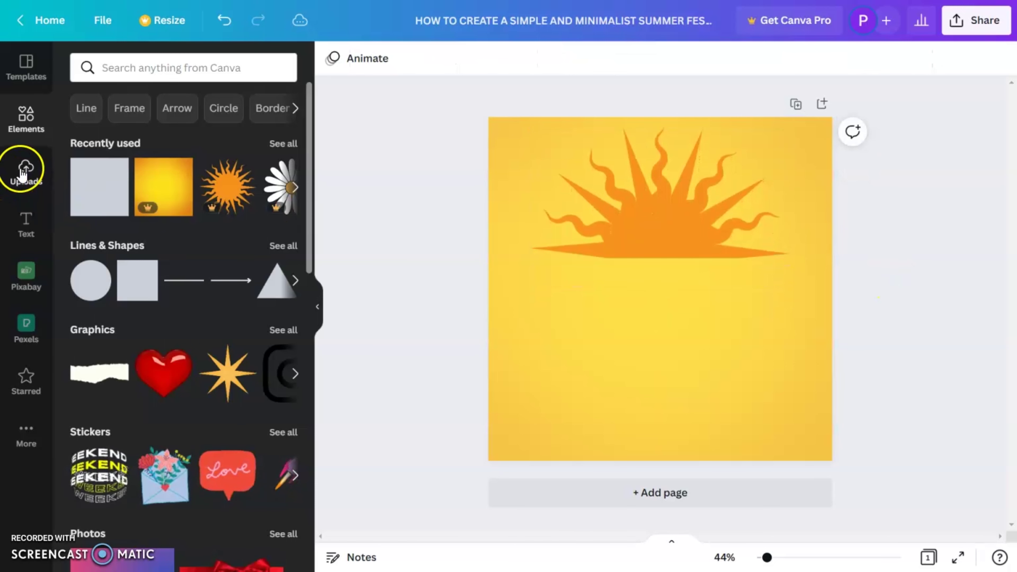
Add a heading reading 'summer' beneath the half-sun
left_click(25, 224)
left_click(175, 158)
type("summer")
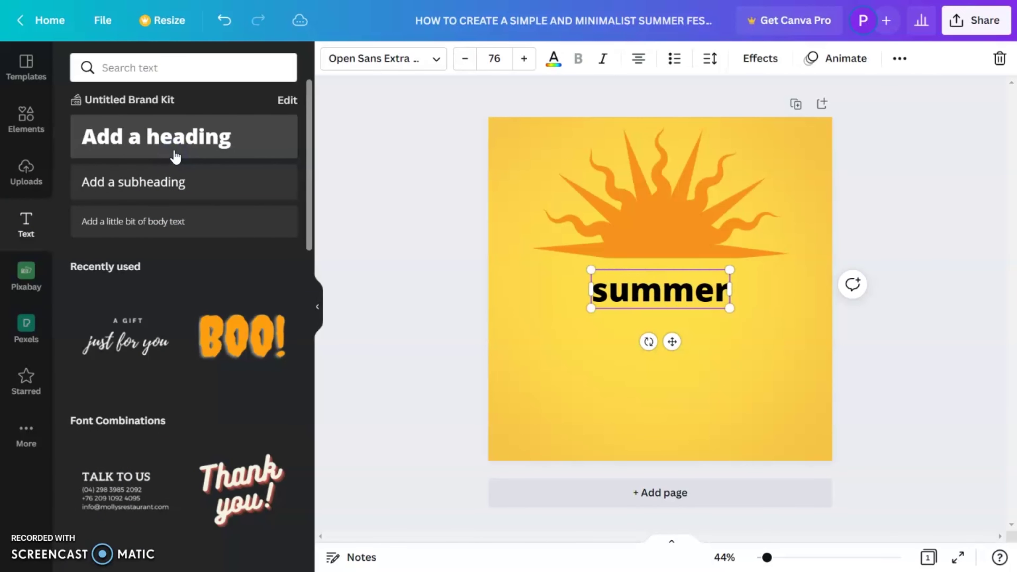
double_click(652, 295)
left_click(397, 66)
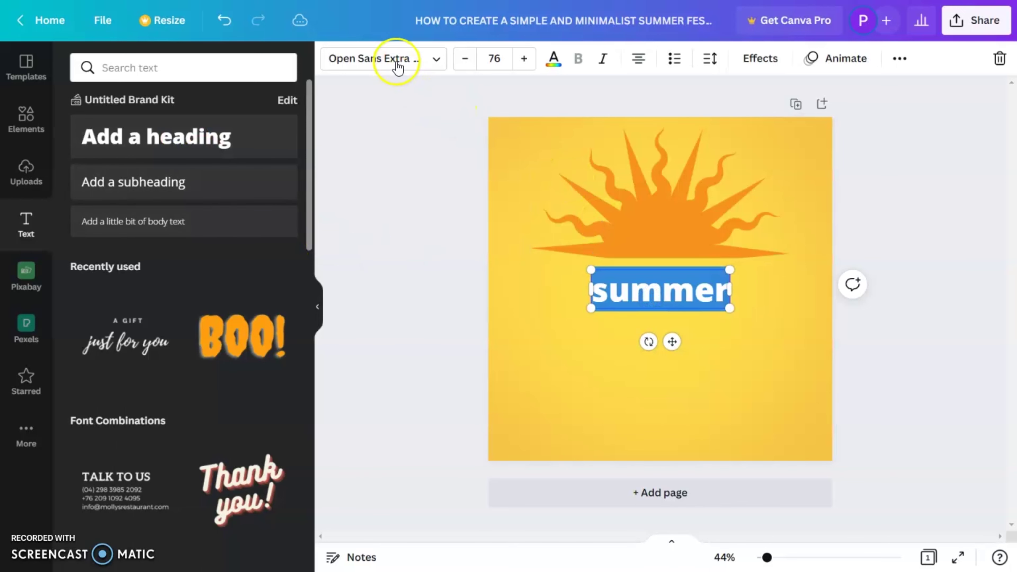
left_click(397, 64)
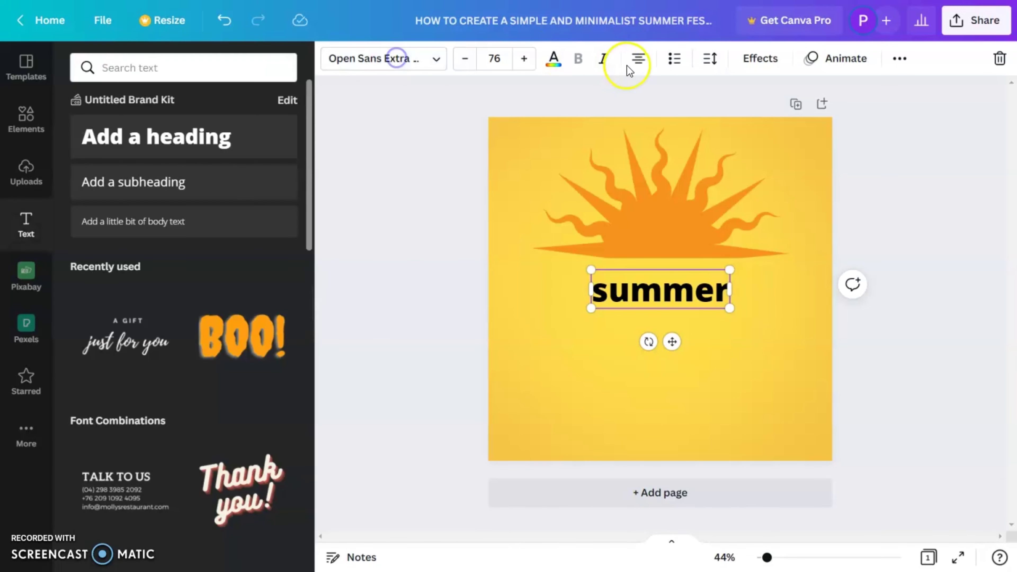
Make the heading uppercase SUMMER in the photo's dark orange and enlarge it to size 125
left_click(899, 60)
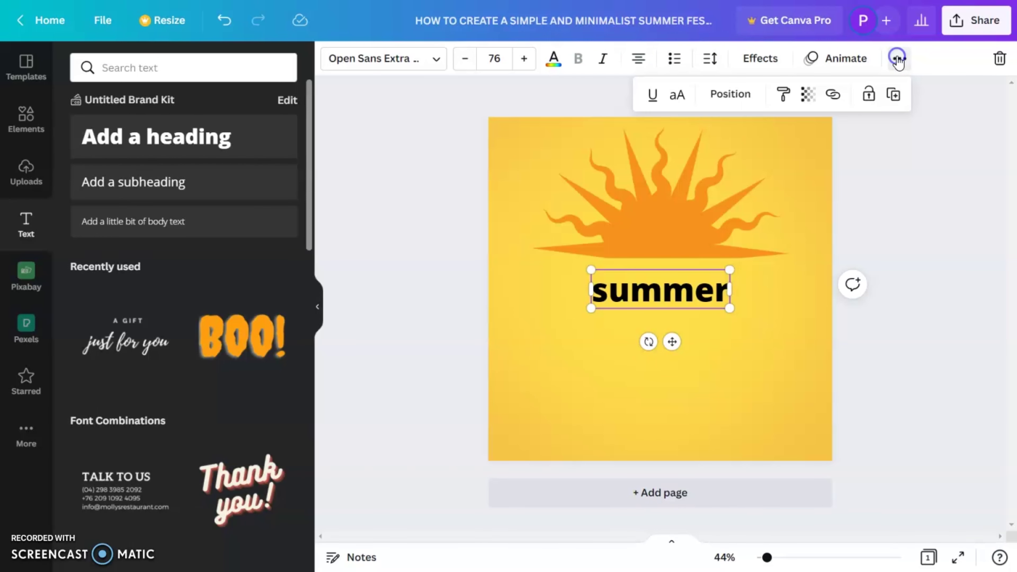
left_click(678, 98)
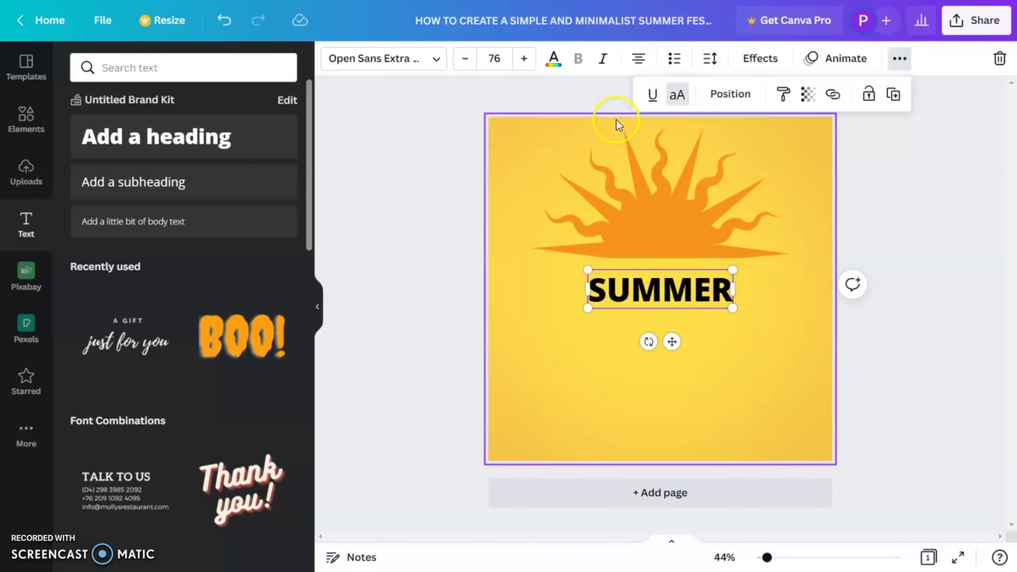
left_click(554, 68)
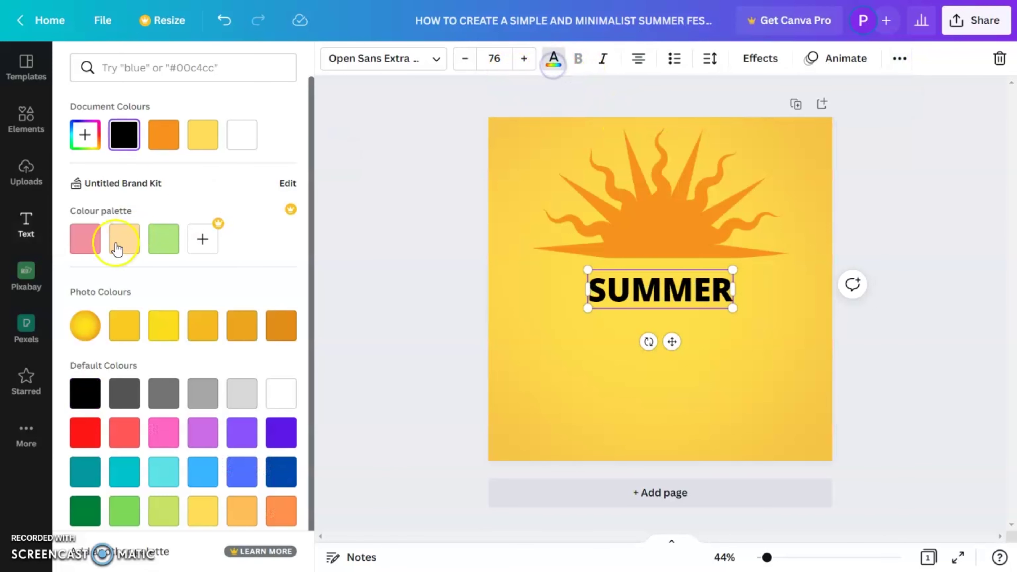
left_click(275, 339)
left_click_drag(732, 308, 780, 316)
left_click(656, 319)
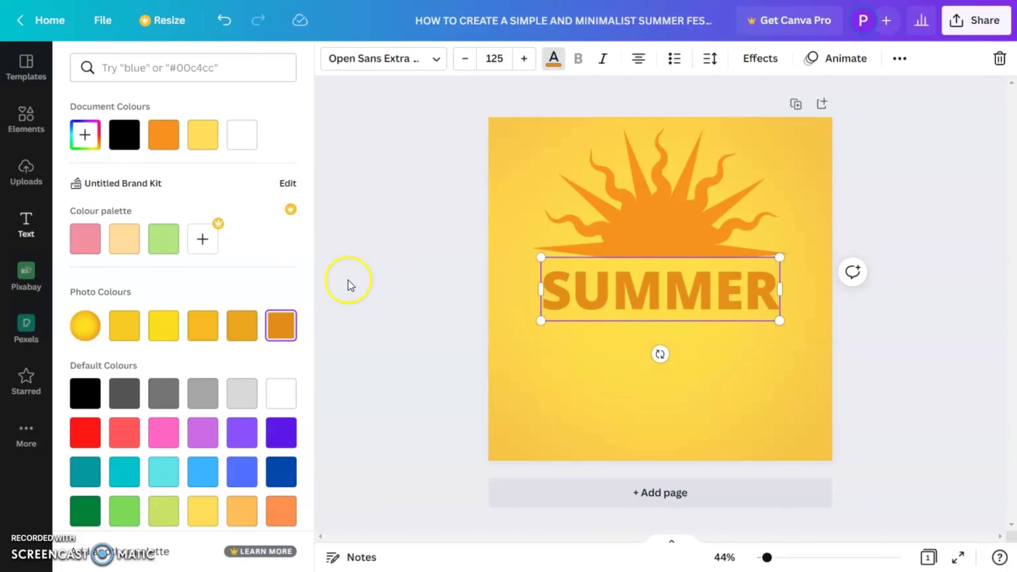
left_click(660, 214)
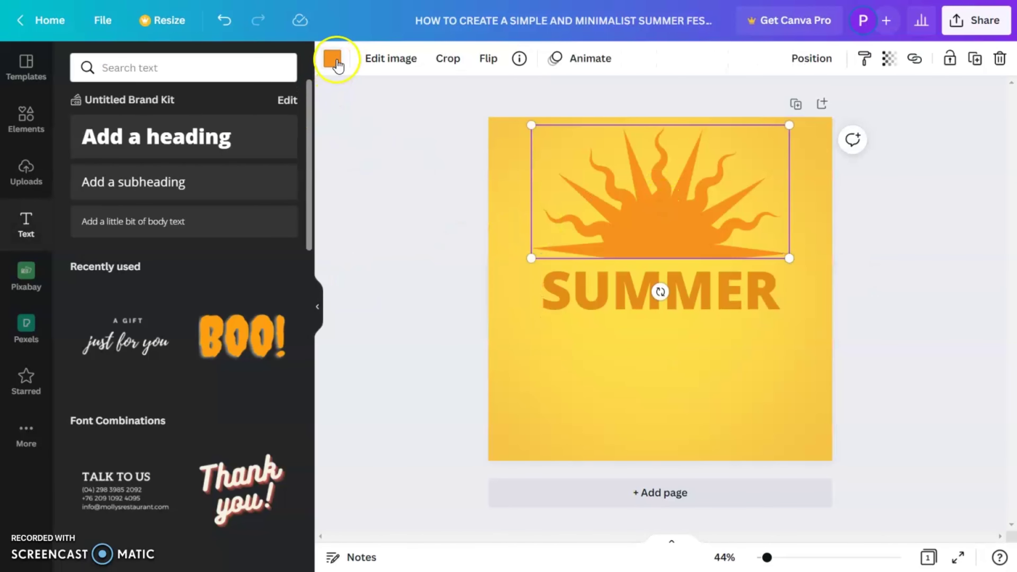
left_click(333, 60)
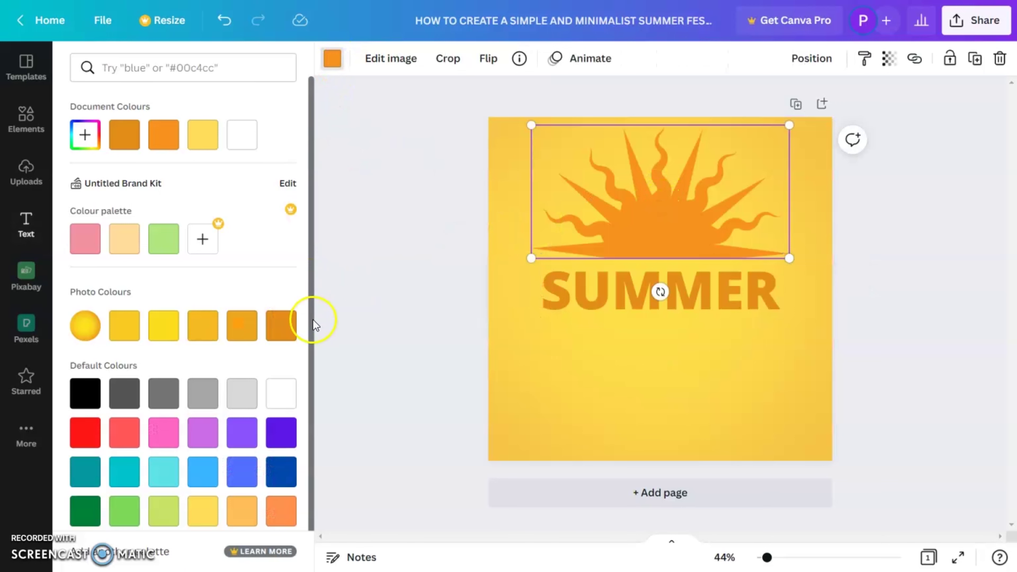
Keep the sun bright orange after trying a darker shade, and duplicate SUMMER just below
left_click(125, 140)
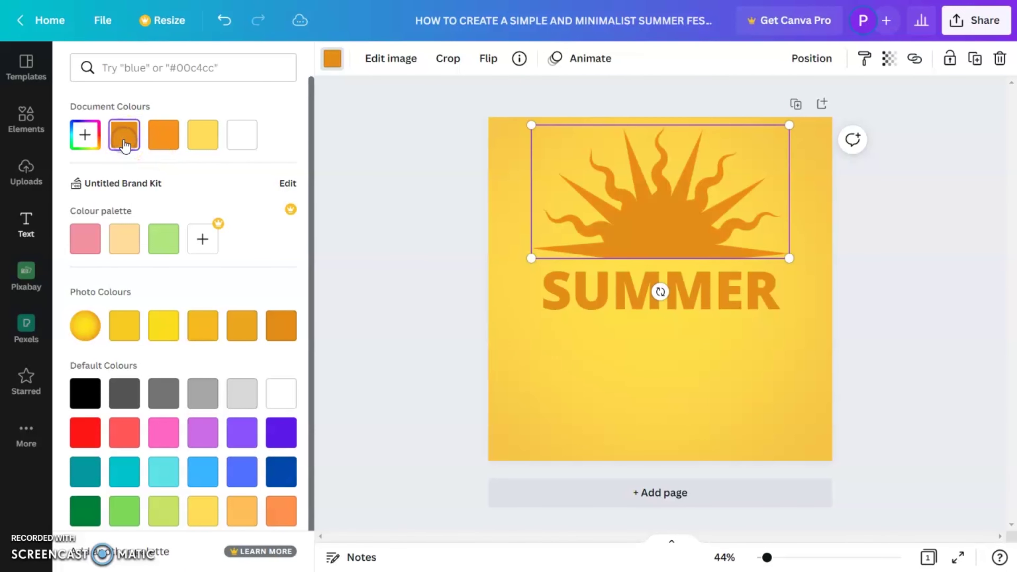
left_click(154, 145)
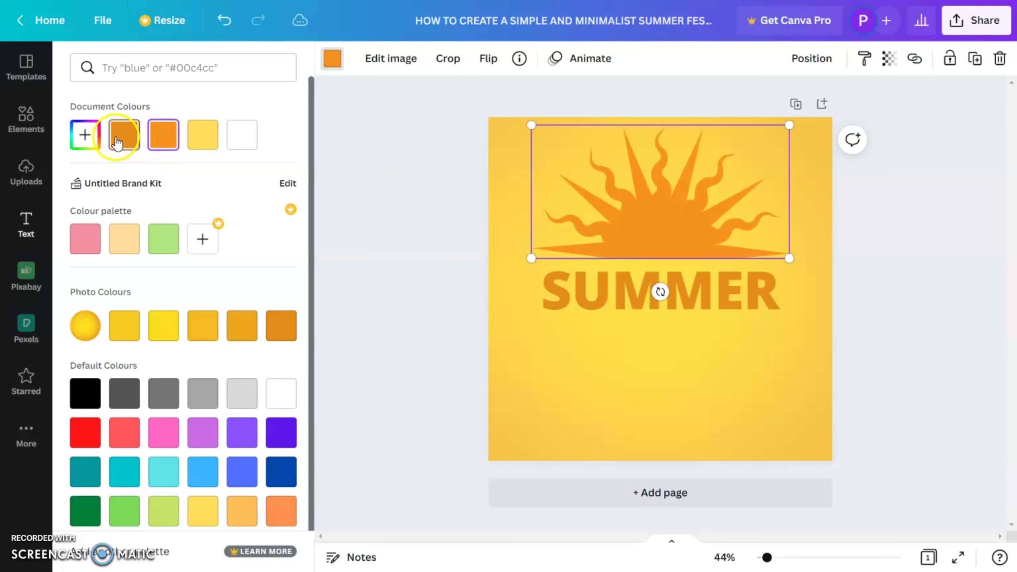
left_click(636, 279)
left_click_drag(637, 279, 638, 324)
Retype the copied title as FESTIVAL and nudge it into place under SUMMER
double_click(637, 324)
type("FESTIVAL")
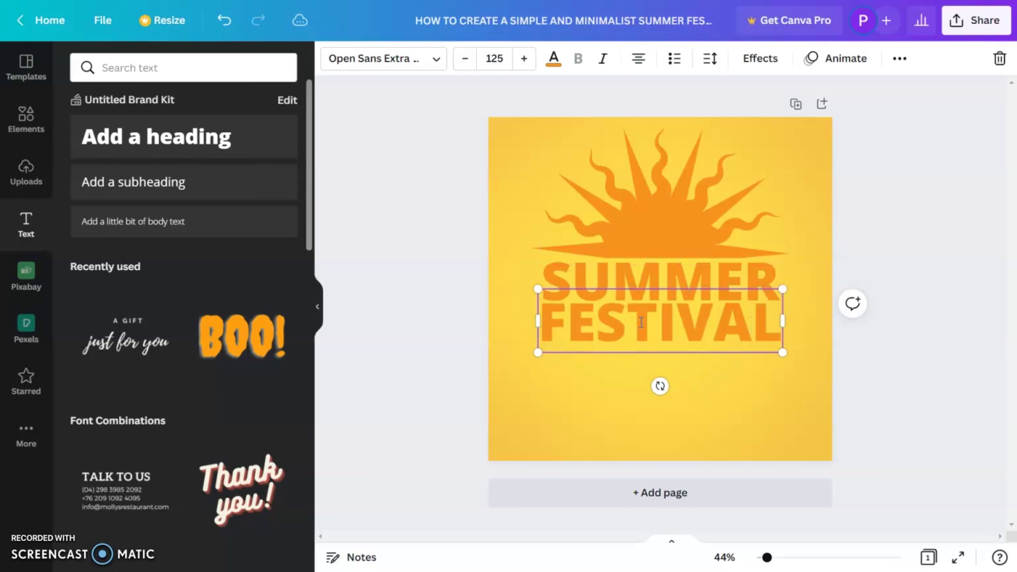
left_click(892, 345)
left_click(698, 350)
left_click_drag(699, 352, 662, 331)
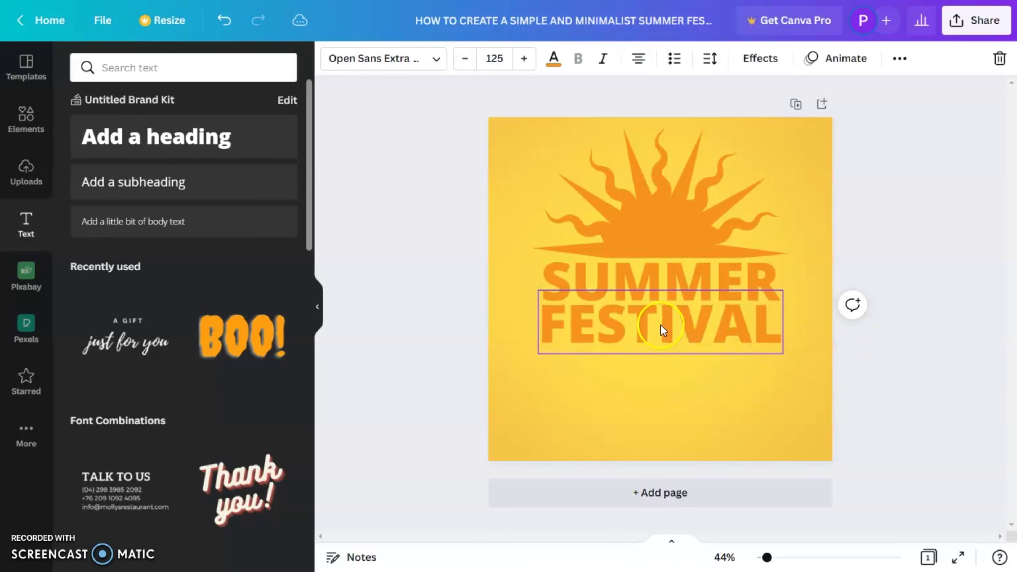
left_click(889, 234)
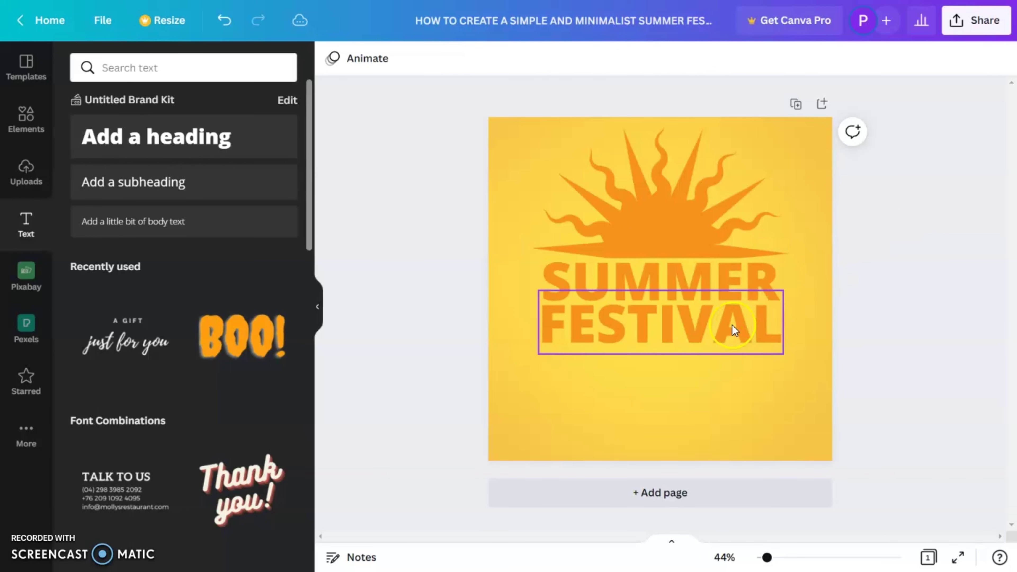
Duplicate FESTIVAL below itself and select the copy's text
left_click(703, 333)
left_click_drag(703, 334, 693, 385)
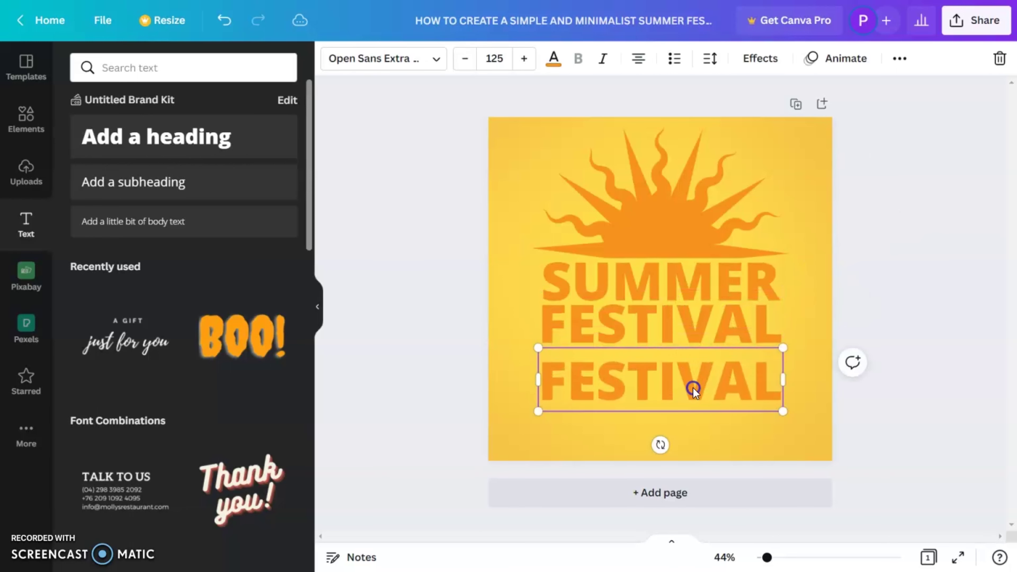
double_click(693, 385)
Change the copy to '25 MAY 2022' in regular Open Sans at size 45.1, moved up under FESTIVAL
type("25")
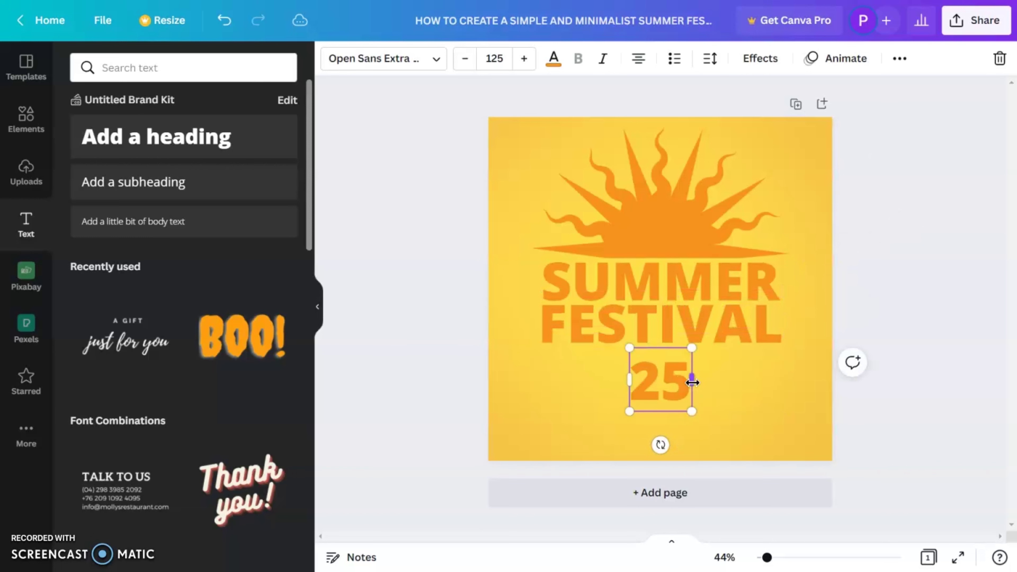
type(" MAY")
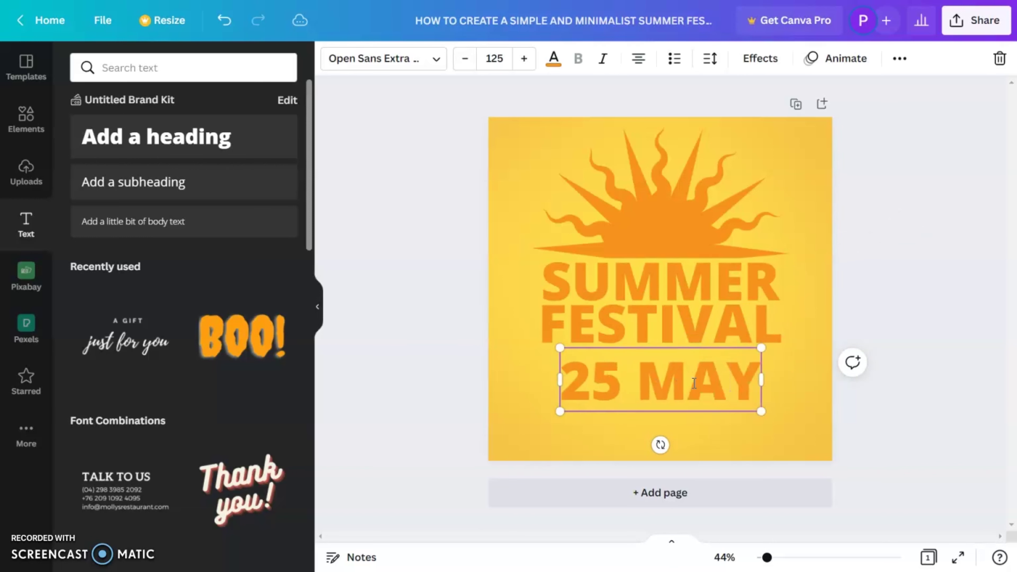
type(" 2022")
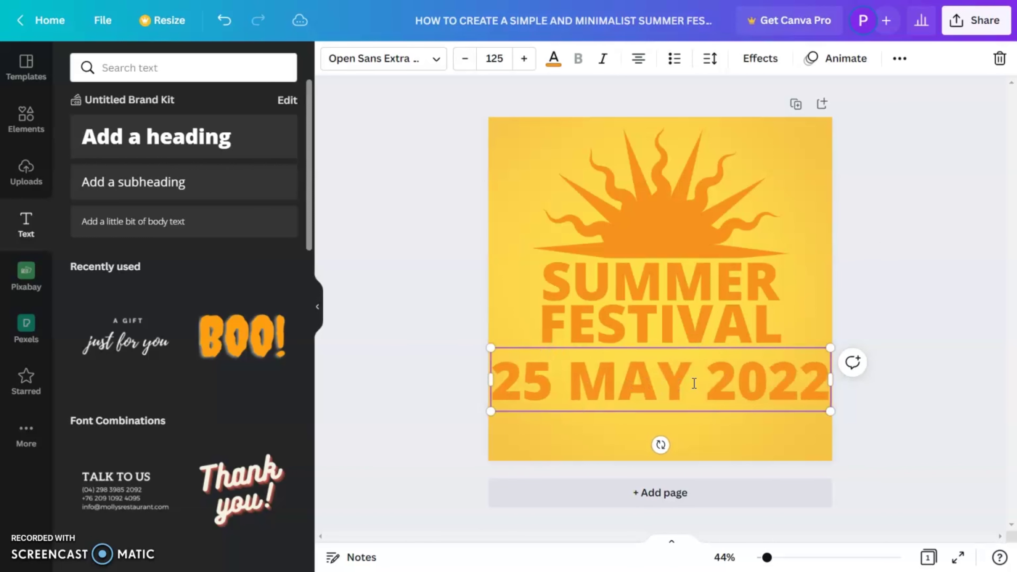
left_click_drag(832, 415, 744, 399)
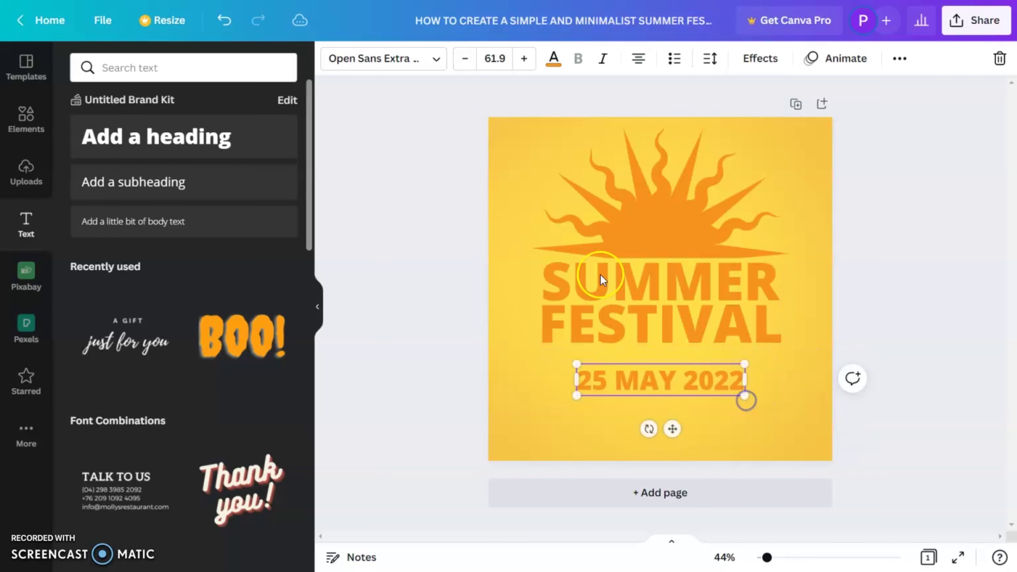
left_click(416, 55)
left_click(137, 202)
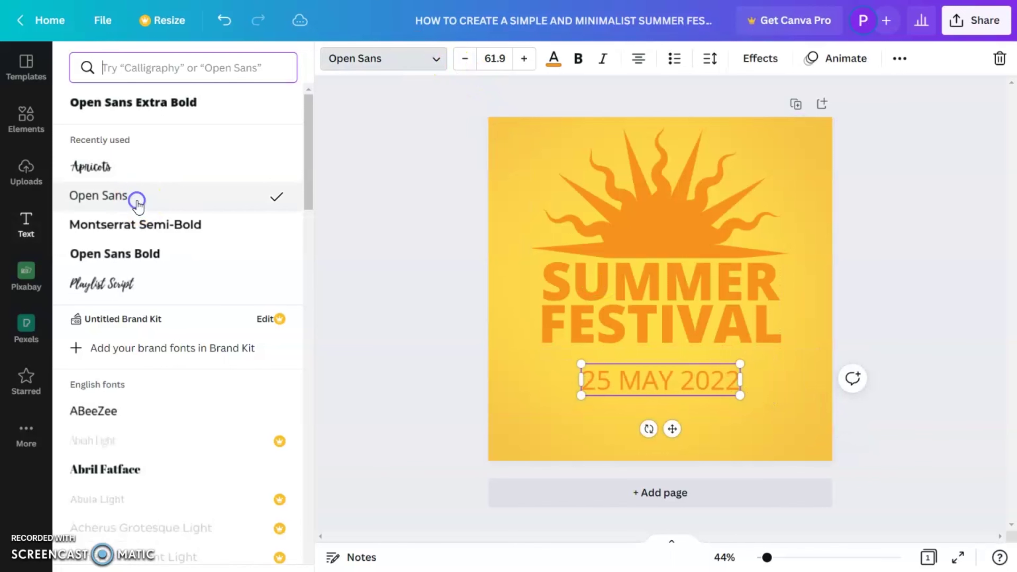
left_click_drag(739, 394, 718, 391)
left_click(683, 381)
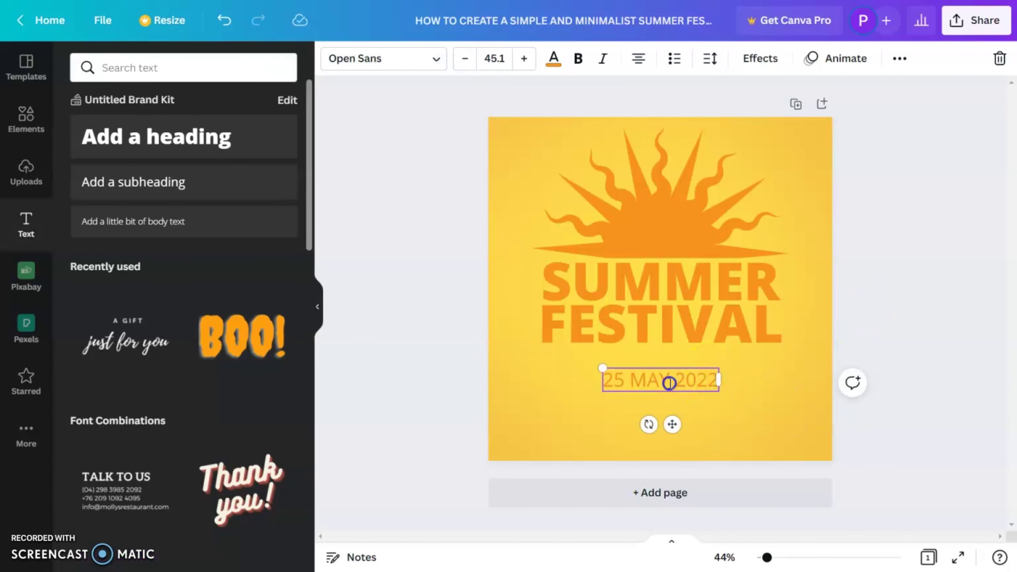
left_click(862, 281)
left_click_drag(641, 377, 640, 370)
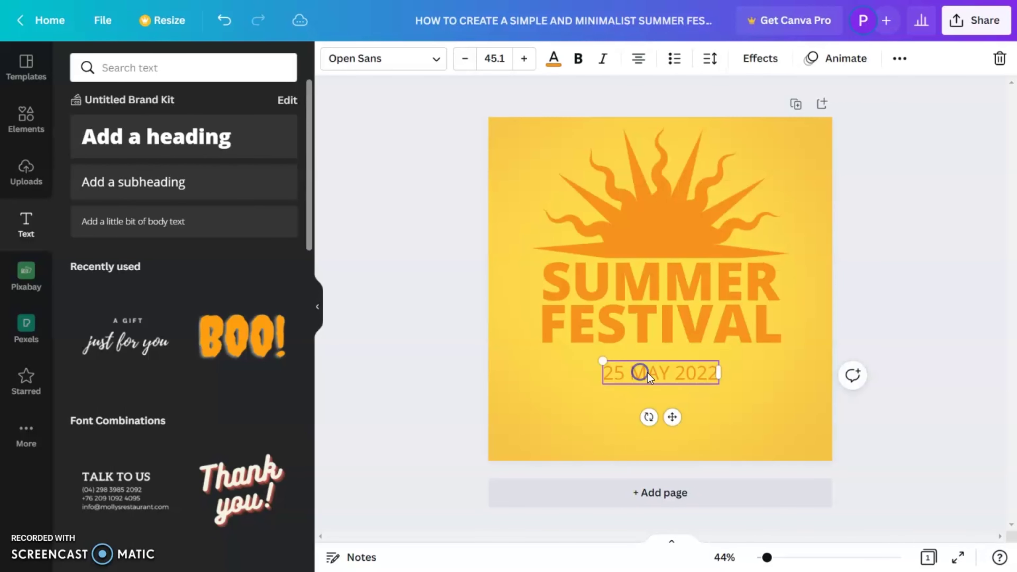
Add a straight line under FESTIVAL, lengthen it across the title, and copy it below the date
left_click(24, 128)
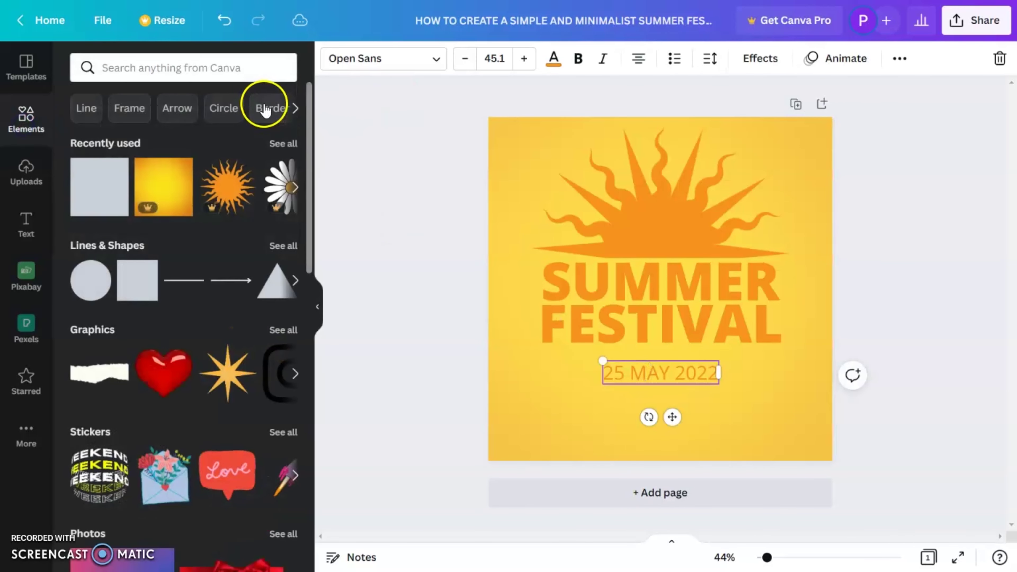
left_click(193, 281)
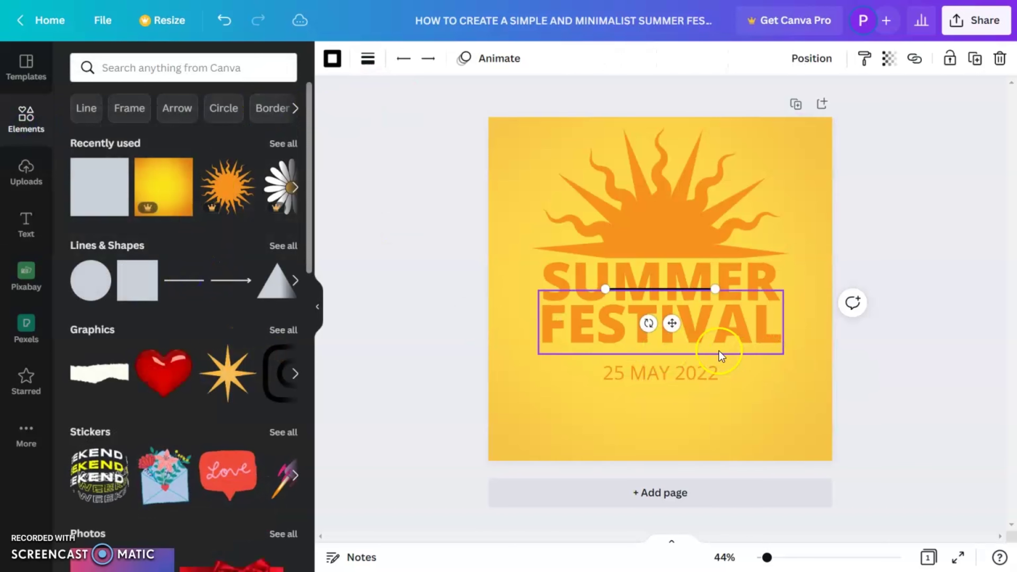
left_click_drag(671, 325, 665, 388)
left_click_drag(715, 355, 783, 354)
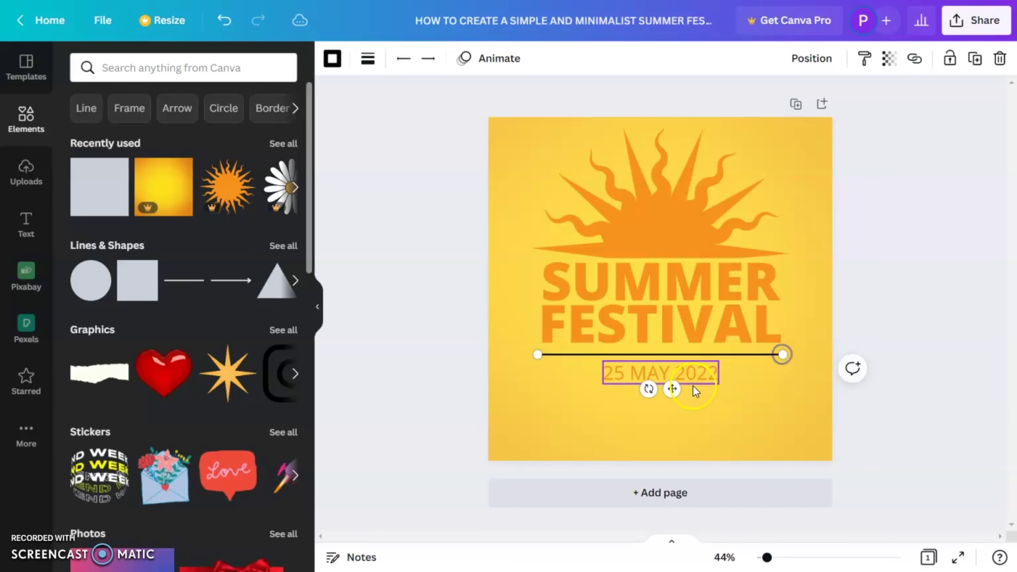
left_click_drag(671, 390, 672, 412)
left_click(694, 372)
Colour both lines orange and duplicate the date below the lower line
left_click(748, 384)
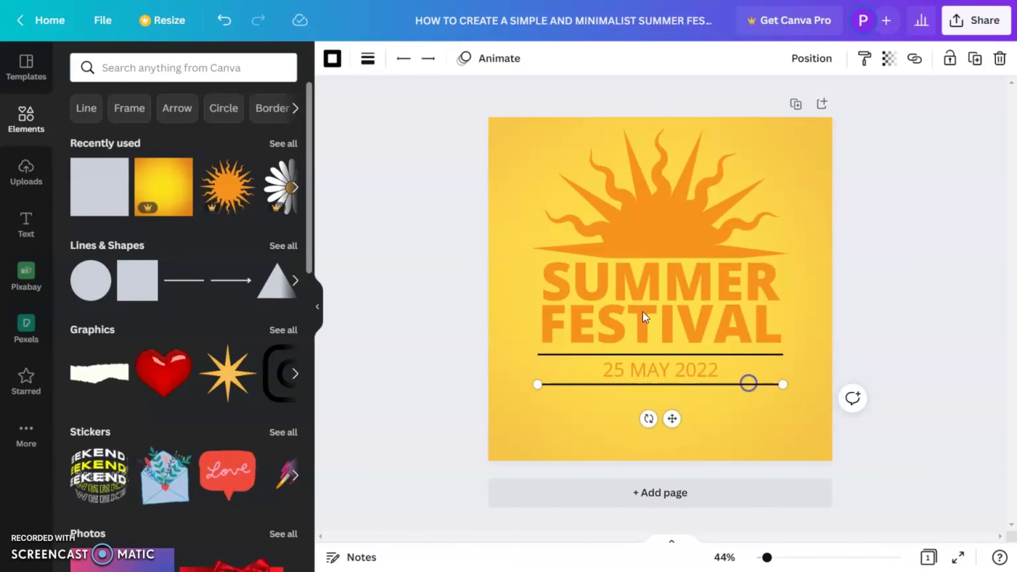
left_click(346, 64)
left_click(163, 133)
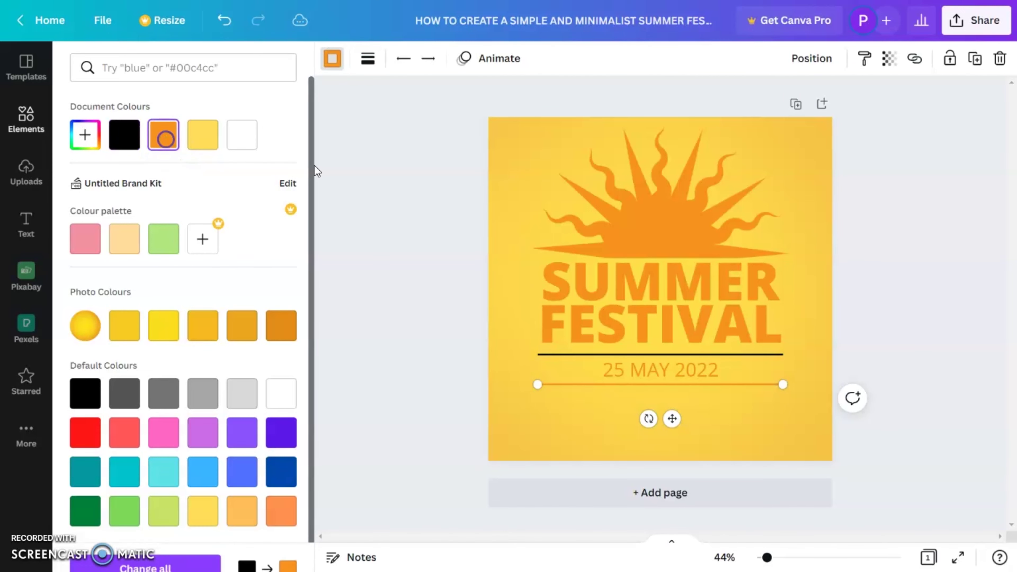
left_click(773, 356)
left_click(163, 134)
left_click(881, 328)
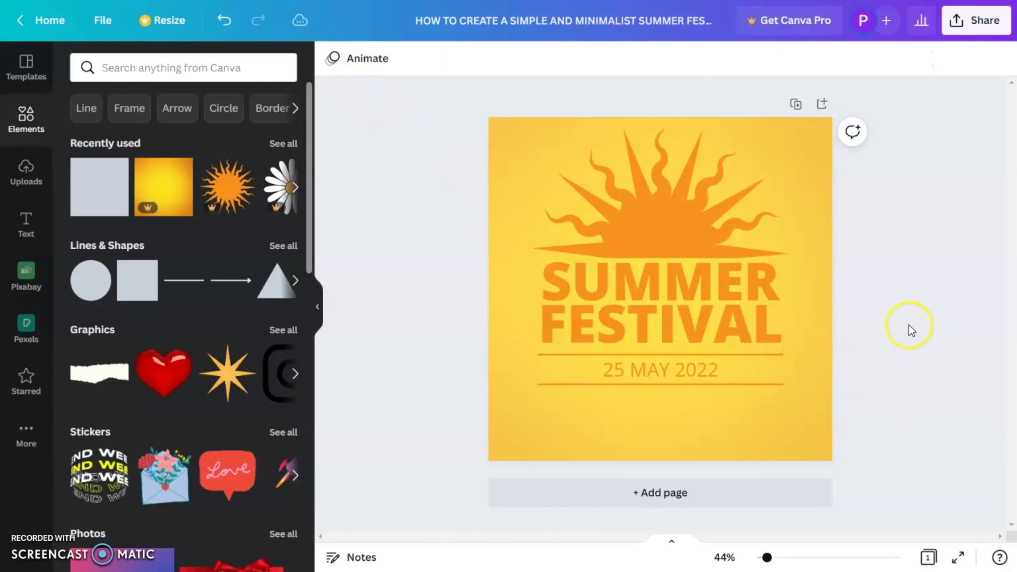
left_click(687, 369)
left_click_drag(682, 370, 679, 406)
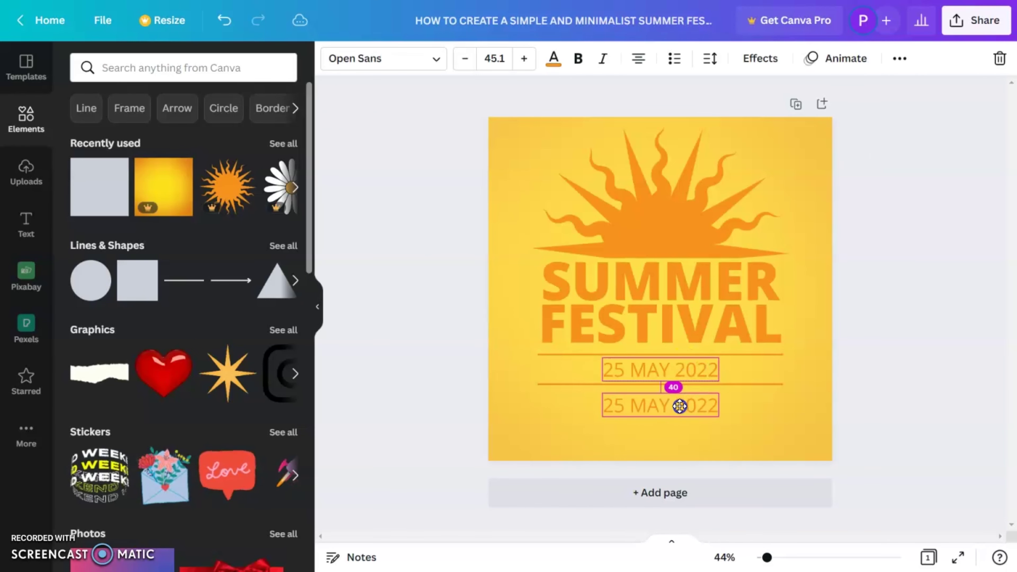
Replace the date copy with 'DJ | RAIN DANCE | CONTEST | FOOD'
triple_click(678, 406)
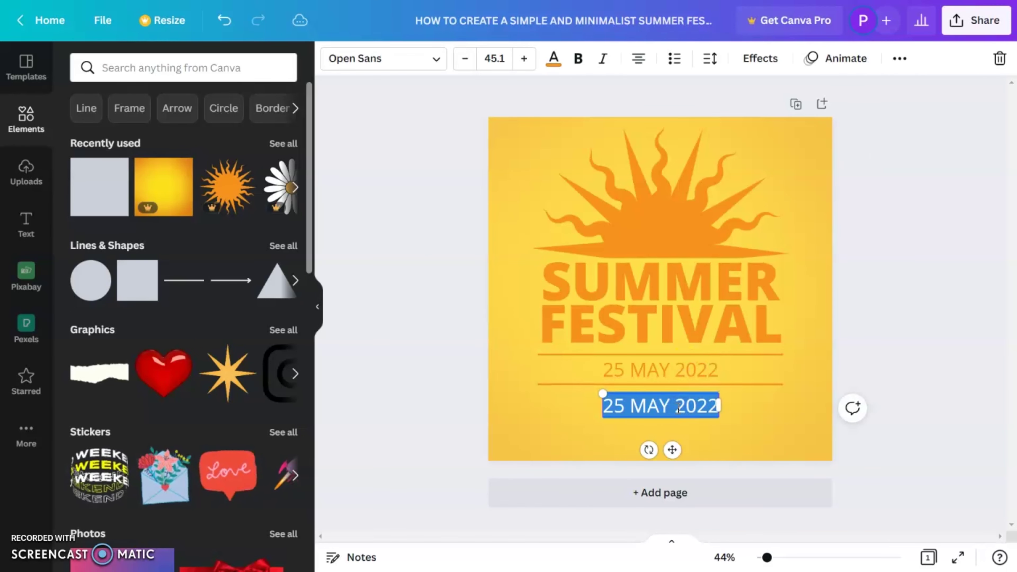
type("DJ")
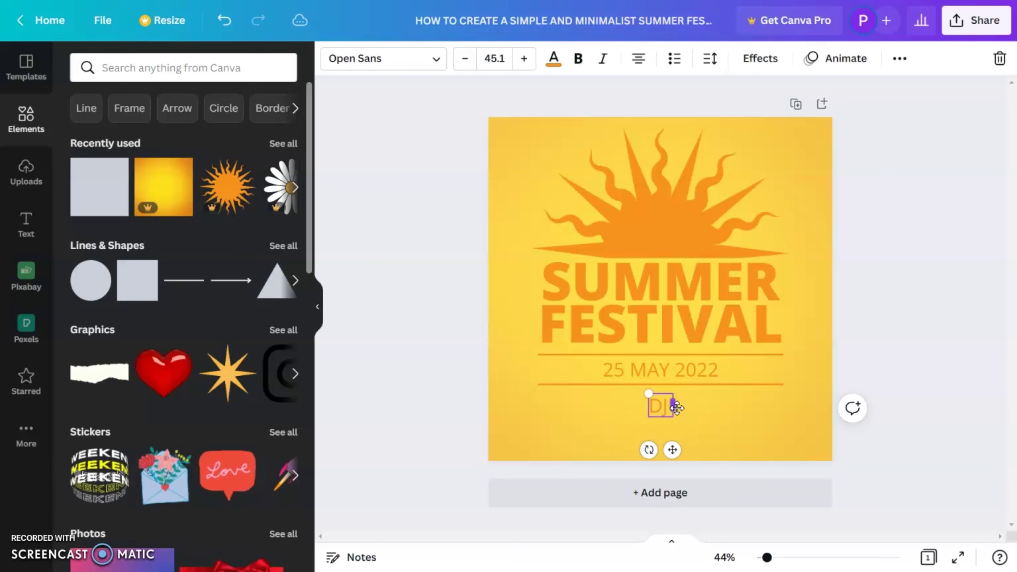
type(" | RAIN DANCE")
key("BackSpace")
key("BackSpace")
key("BackSpace")
key("BackSpace")
type("DA")
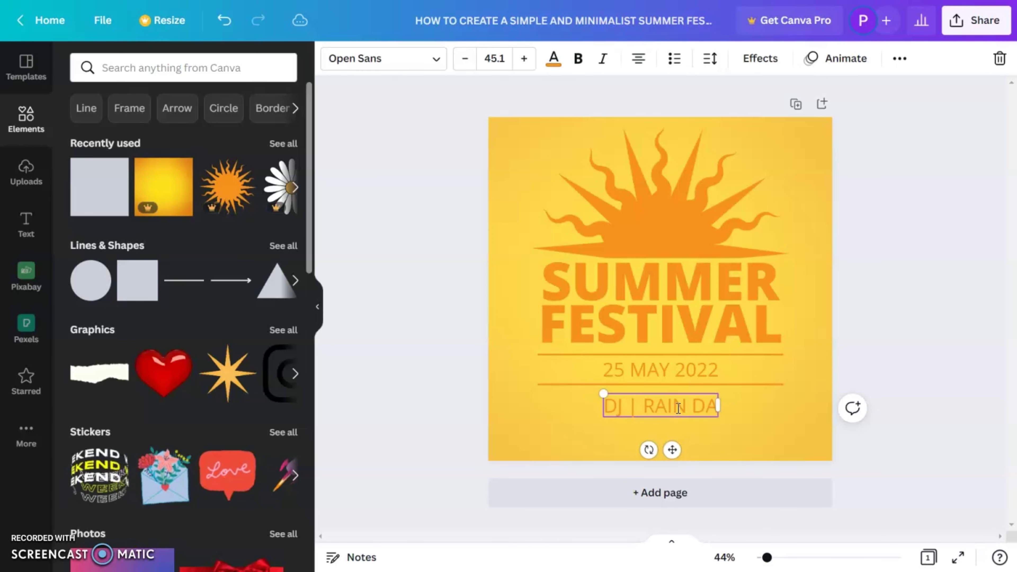
type("NCE | CONTEST | FOOD")
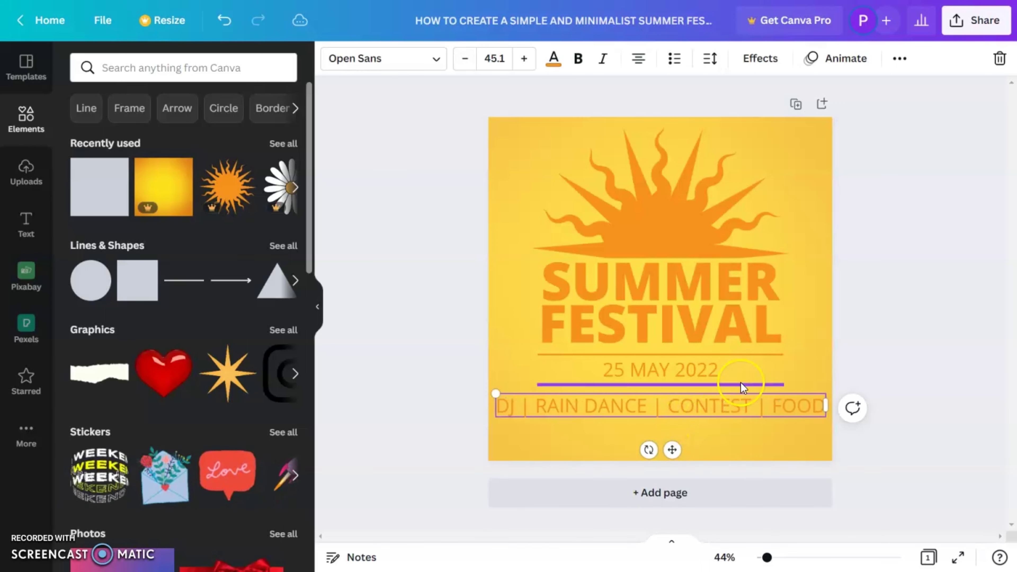
left_click(888, 308)
Duplicate the activities line below it as 'REGISTER NOW' in Open Sans Bold
left_click(702, 406)
left_click_drag(702, 406, 689, 430)
triple_click(689, 429)
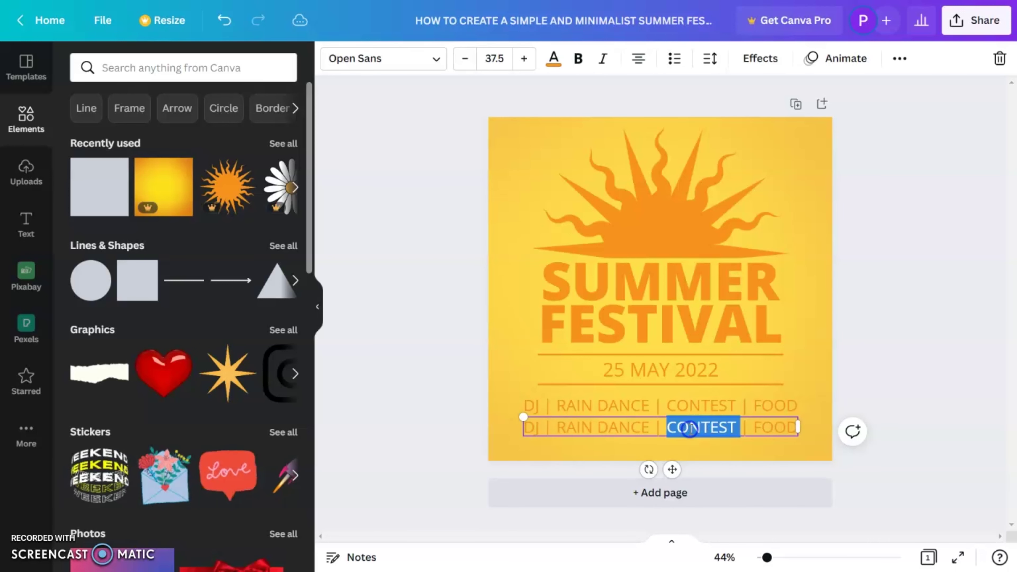
type("REG")
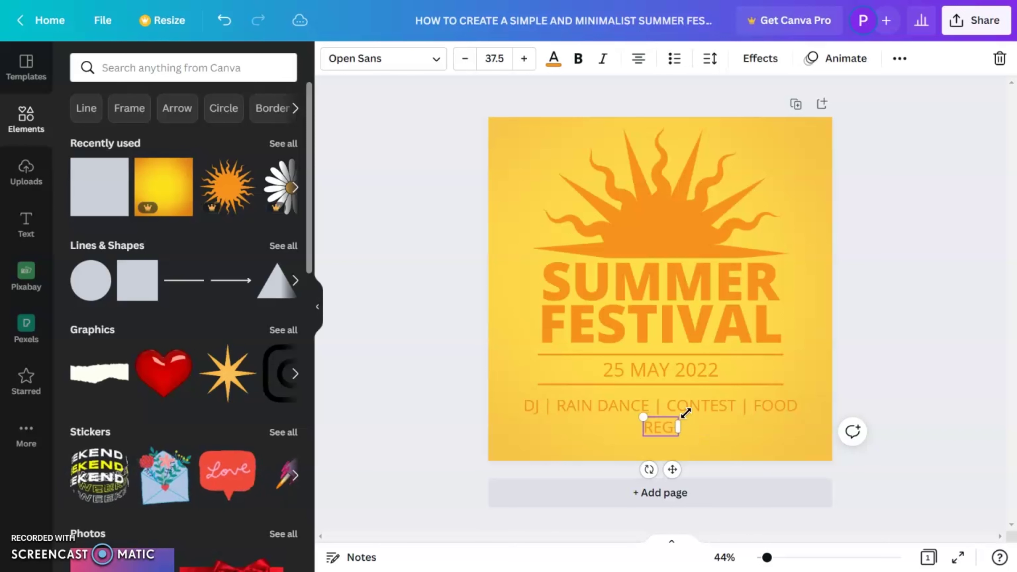
type("ISTER NOW")
left_click(400, 72)
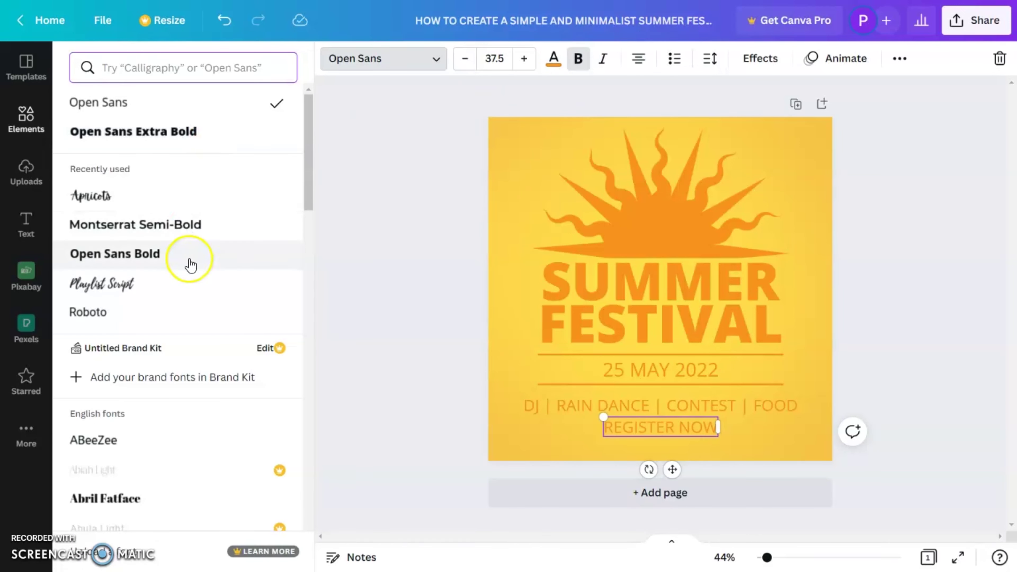
left_click(189, 255)
left_click(851, 452)
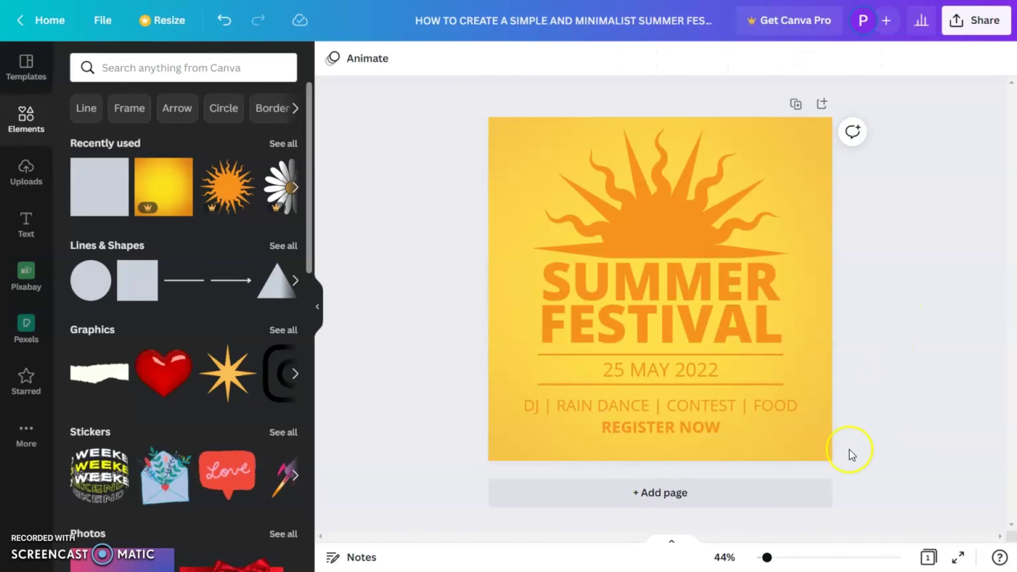
left_click(661, 407)
Copy the activities line below REGISTER NOW and replace its text with the contact phone number
key("ctrl+d")
left_click_drag(660, 407, 651, 443)
double_click(650, 443)
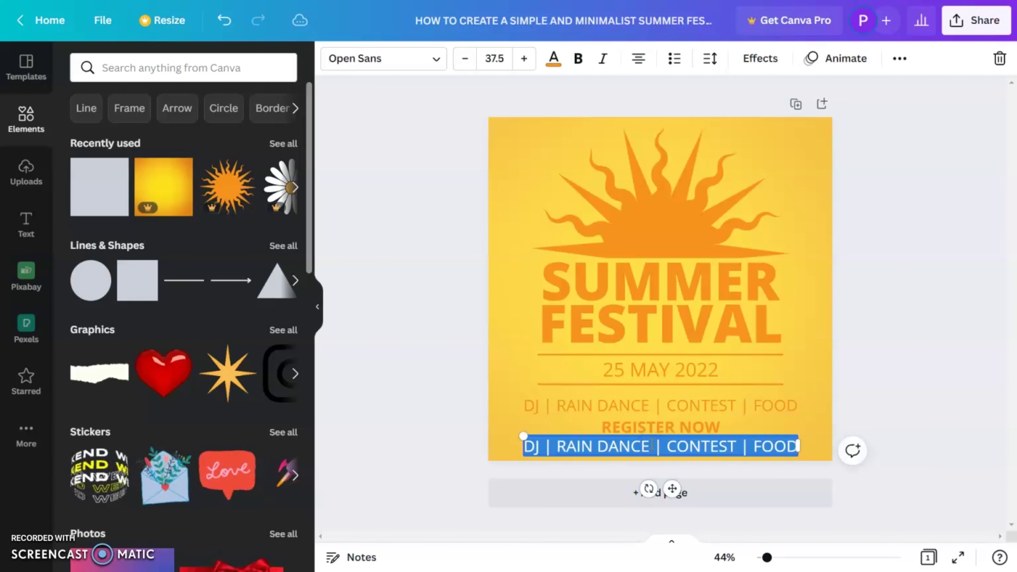
key("BackSpace")
type("0123 456 78/79/80")
left_click(727, 452)
Shrink the contact text to 28.5 and add the event's e-mail address beside the phone number
scroll(728, 454, "up", 5, "ctrl")
scroll(749, 439, "down", 4, "ctrl")
left_click_drag(755, 509, 773, 500)
double_click(773, 499)
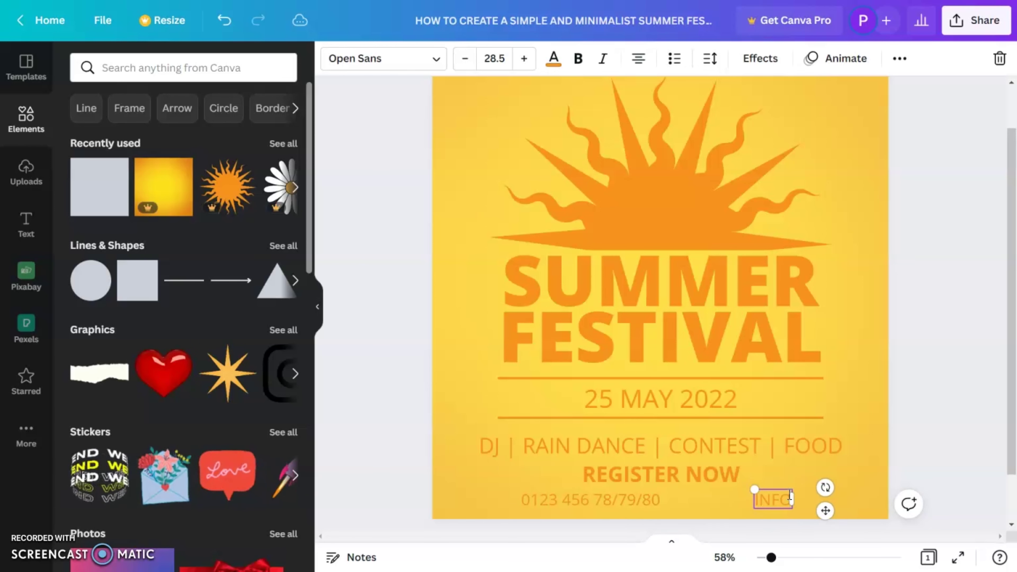
left_click_drag(726, 500, 860, 500)
left_click(545, 496)
left_click(170, 66)
Add a 'call' phone icon, shrink it to 54×54 and place it before the phone number
type("call")
key("Return")
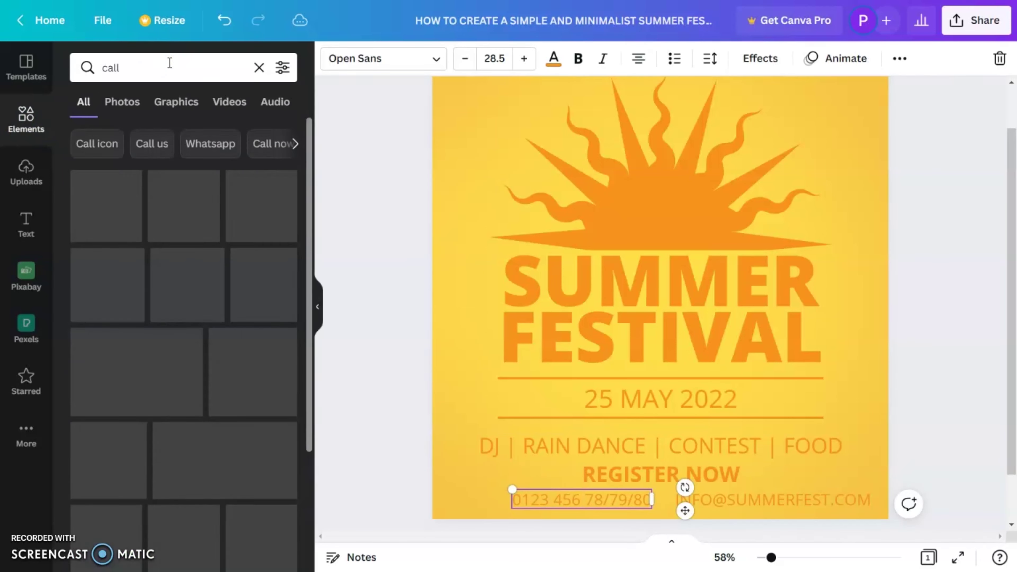
left_click(187, 216)
left_click_drag(672, 279, 562, 398)
left_click_drag(614, 328, 541, 414)
left_click_drag(527, 501, 523, 501)
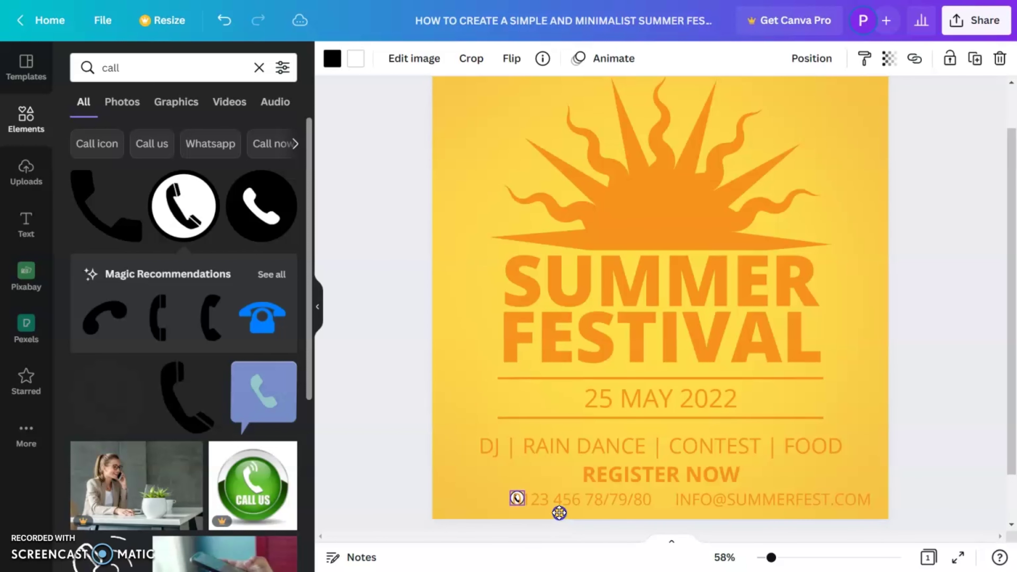
left_click_drag(556, 513, 542, 511)
Recolour the phone icon orange with a yellow light part
left_click(332, 58)
left_click(281, 325)
left_click(356, 58)
left_click(202, 507)
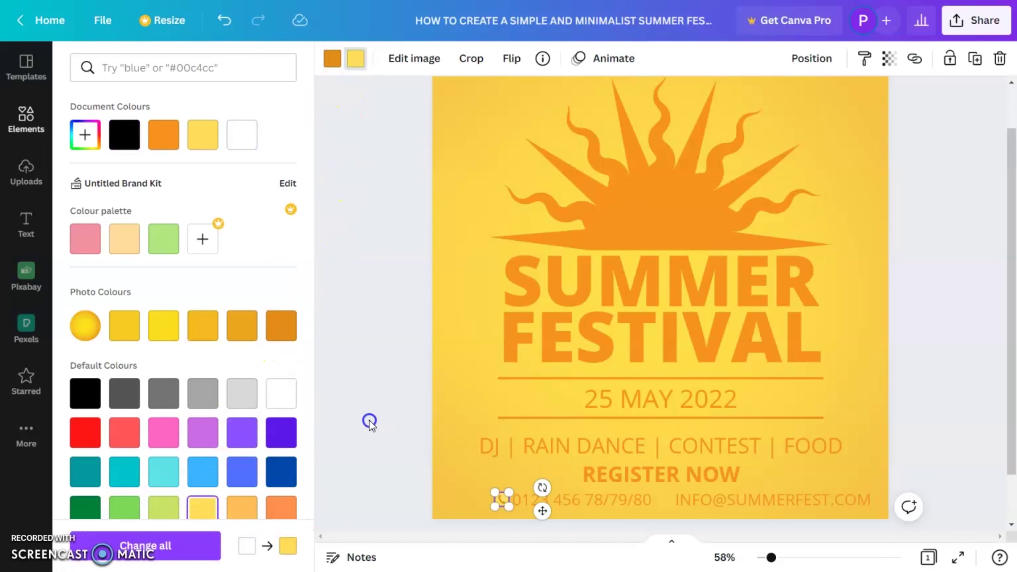
left_click(369, 421)
left_click(440, 421)
left_click(415, 393)
Add an outlined 'envelope' icon, shrink it and place it before the e-mail address
left_click(181, 68)
double_click(181, 68)
type("en")
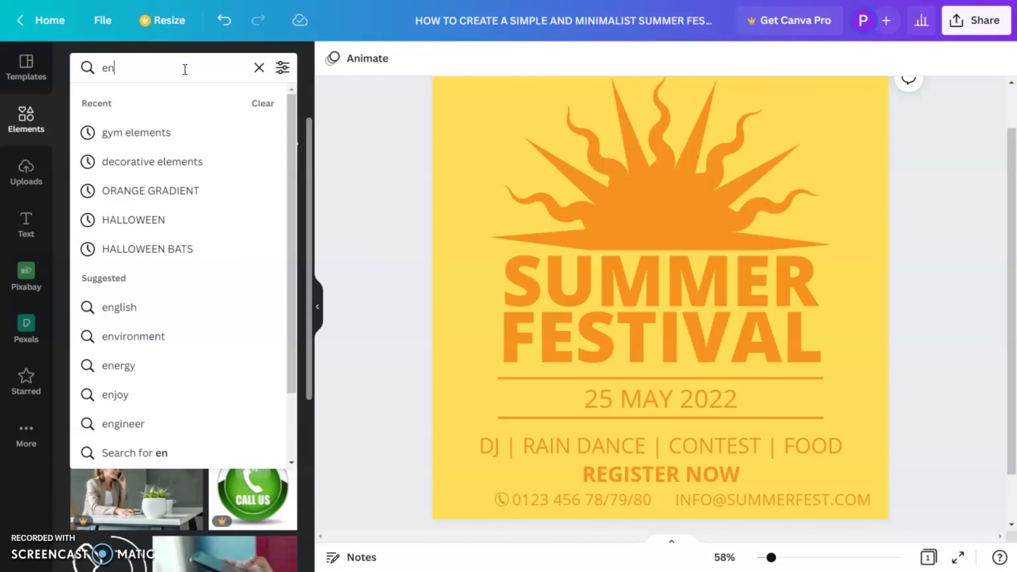
type("velop")
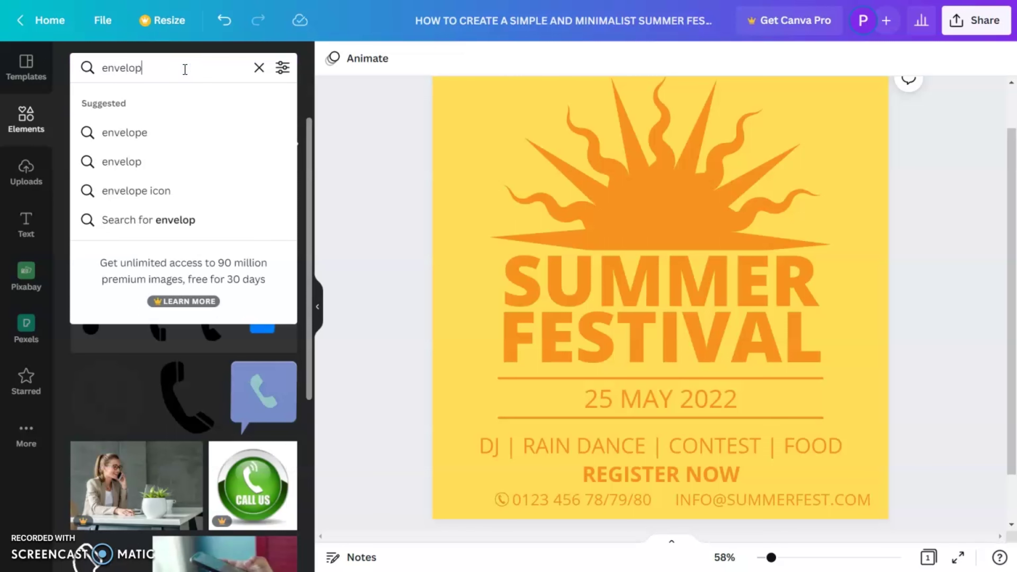
type("e")
key("Return")
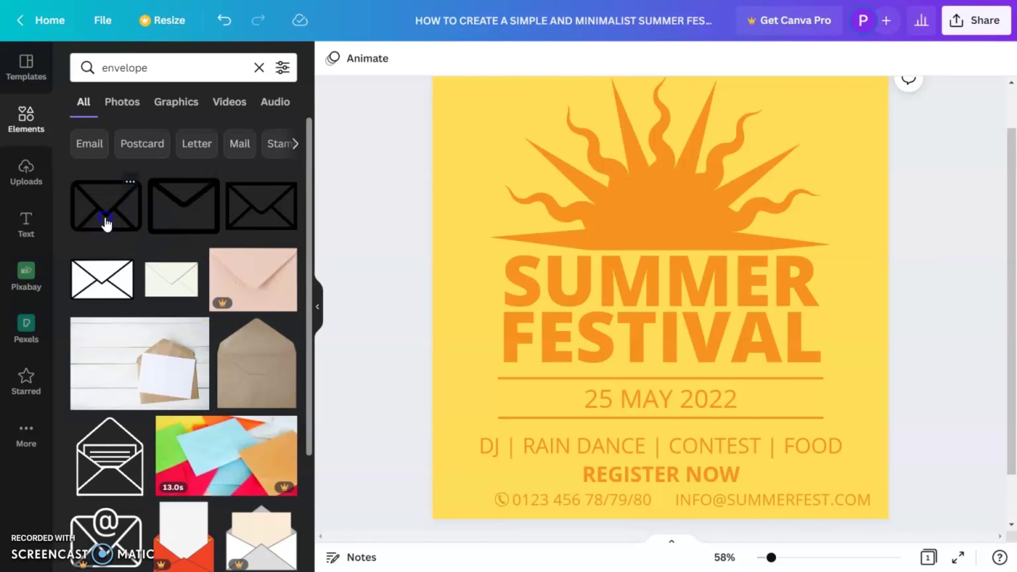
left_click(105, 222)
left_click_drag(749, 357, 710, 336)
left_click_drag(660, 290, 711, 512)
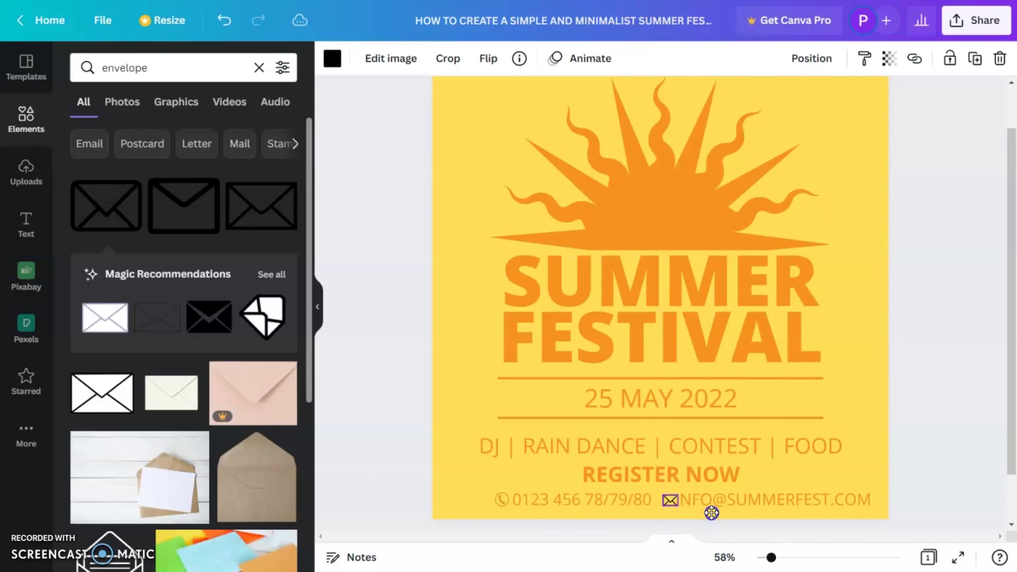
Recolour the envelope icon orange
left_click(333, 58)
left_click(281, 325)
left_click(518, 505)
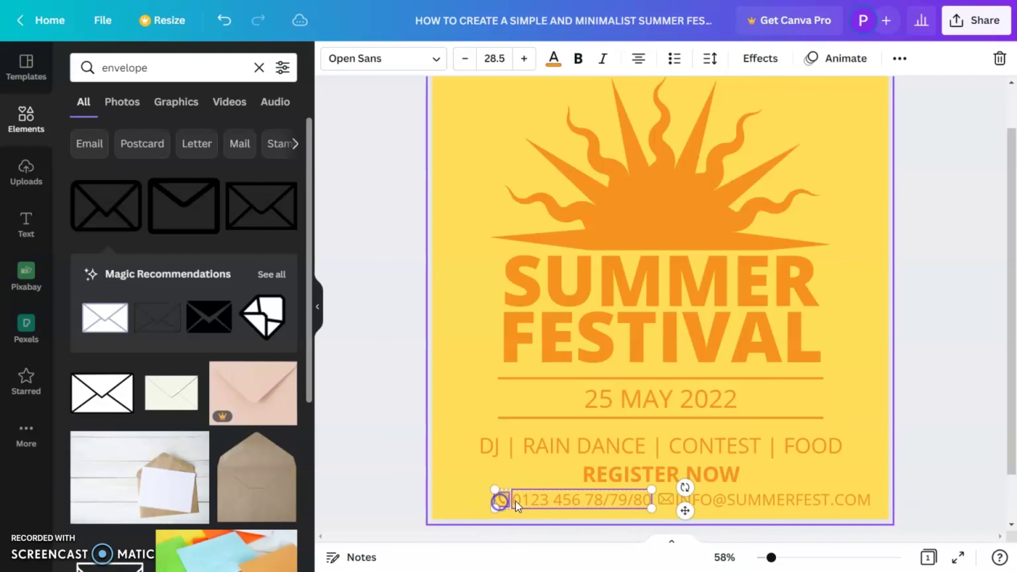
left_click(413, 449)
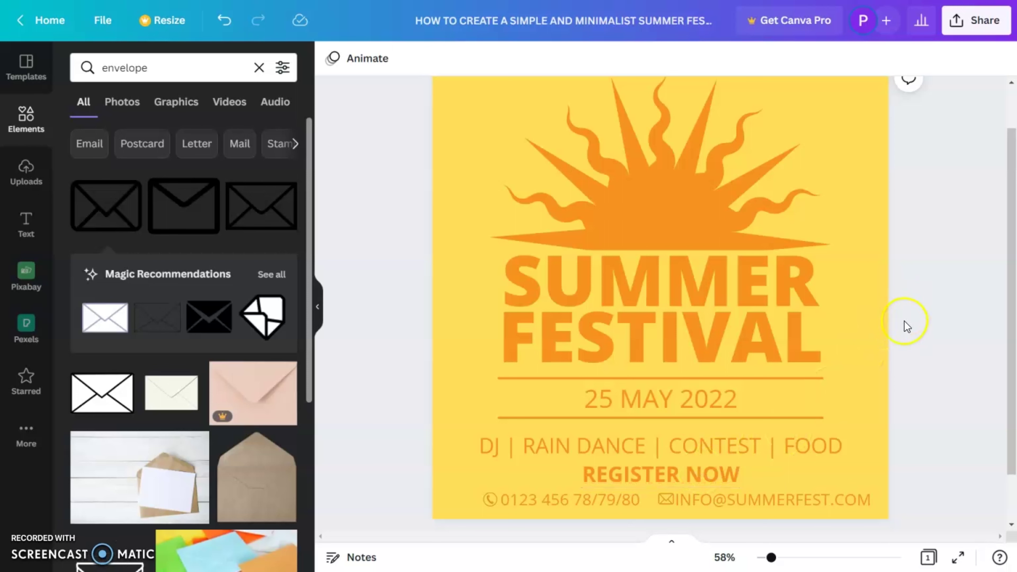
left_click(735, 417)
Copy the orange line under the date onto the REGISTER NOW row and shorten it to fit beside the text
left_click(800, 417)
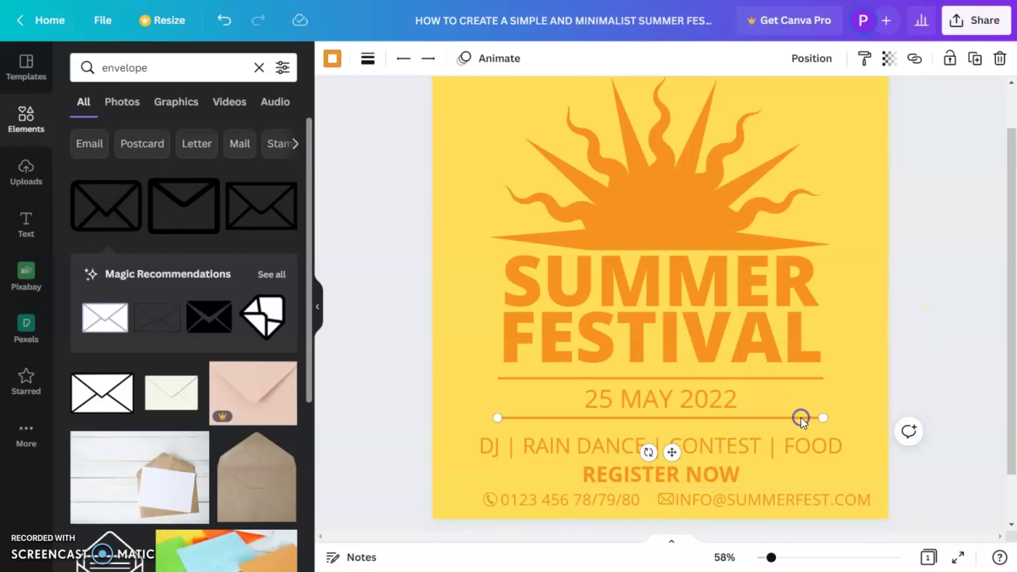
left_click_drag(801, 418, 792, 507)
left_click_drag(829, 475, 823, 475)
left_click(950, 424)
left_click(749, 475)
left_click(950, 411)
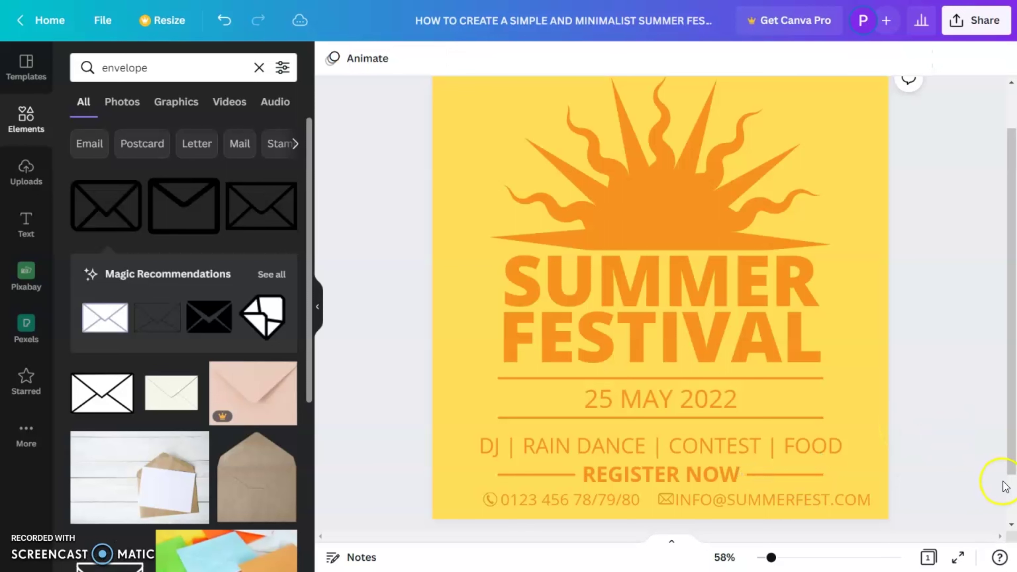
left_click_drag(770, 558, 766, 559)
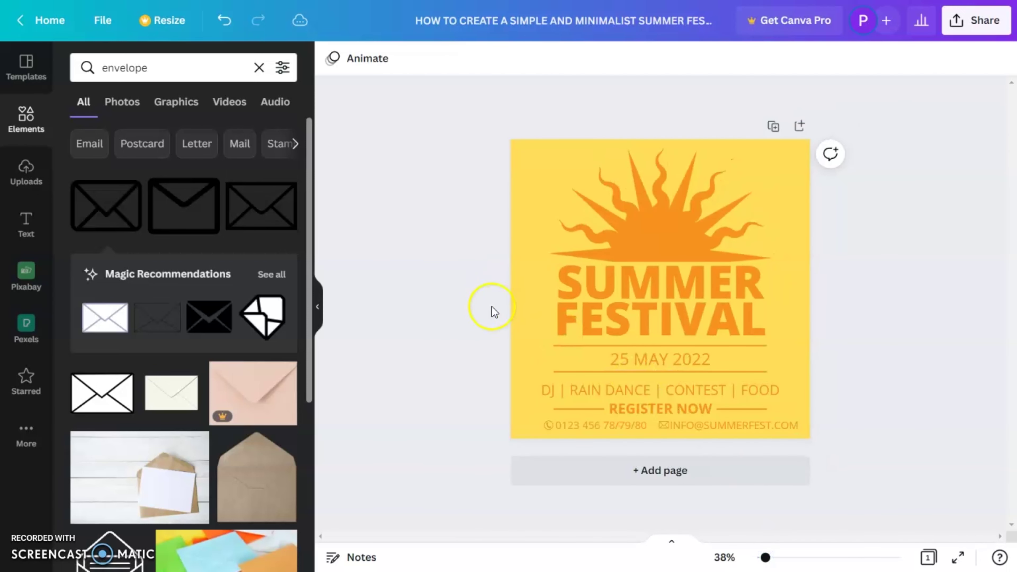
Undo the accidental background move and lock the yellow page background
left_click_drag(520, 380, 554, 383)
key("ctrl+z")
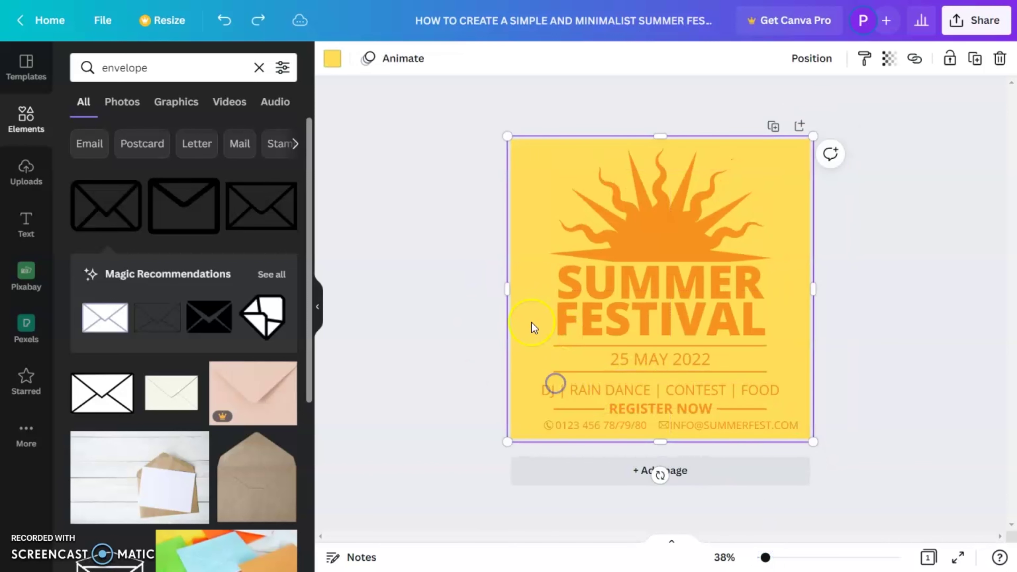
left_click_drag(796, 260, 790, 265)
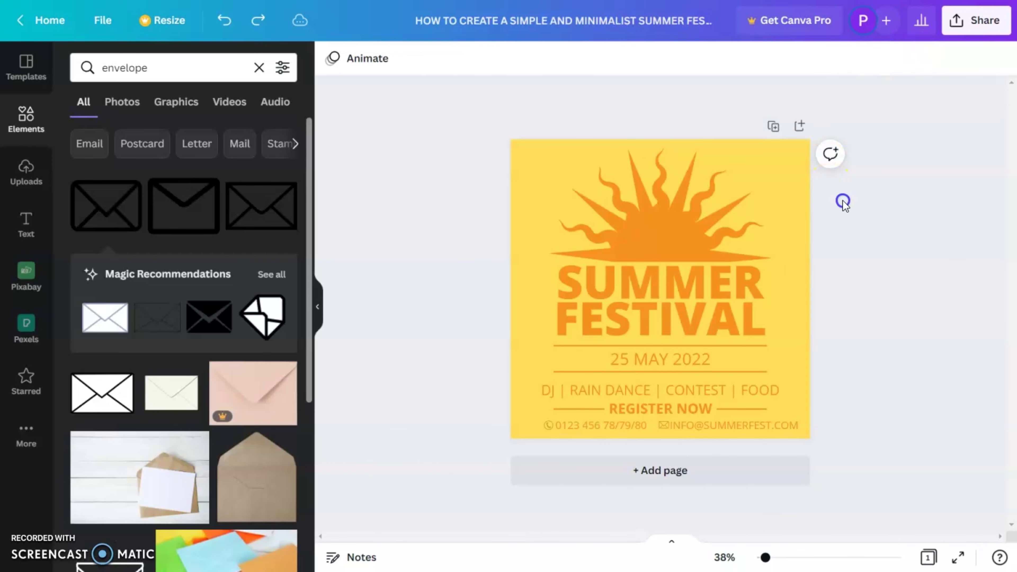
left_click(801, 190)
left_click(950, 60)
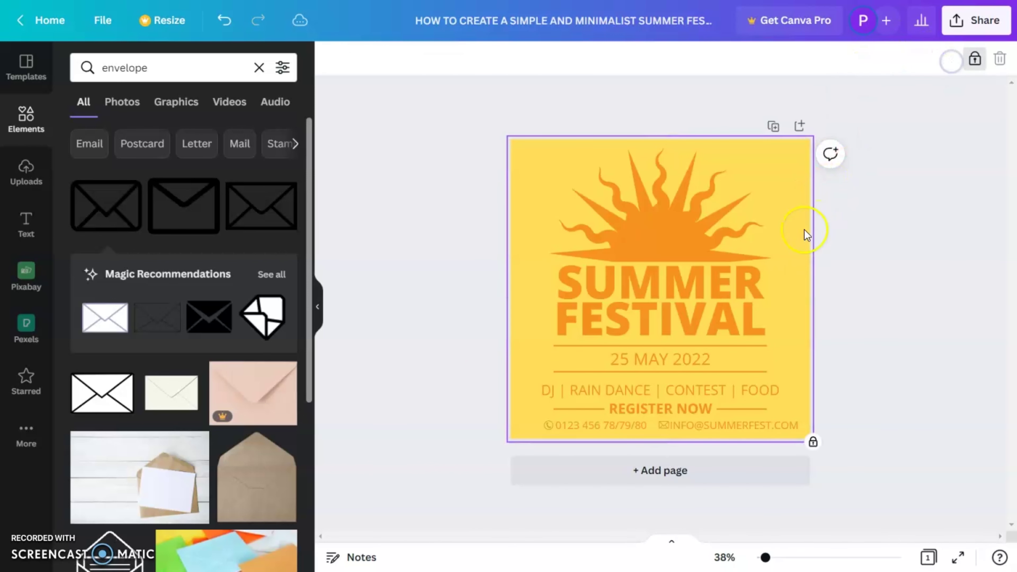
left_click(884, 217)
left_click(806, 218)
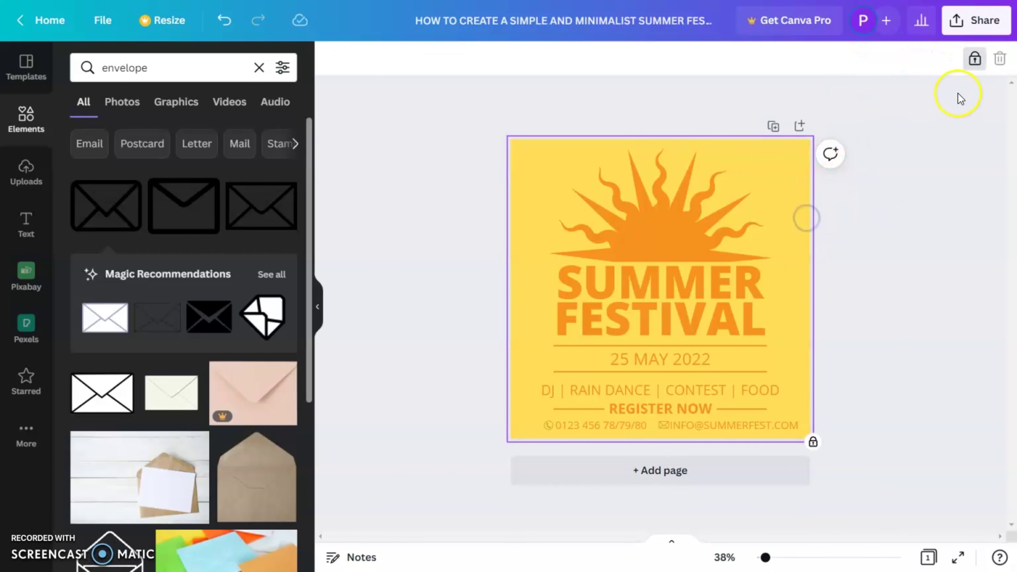
left_click(894, 326)
Nudge the activities line, REGISTER NOW group and phone/email row slightly upward
left_click(580, 388)
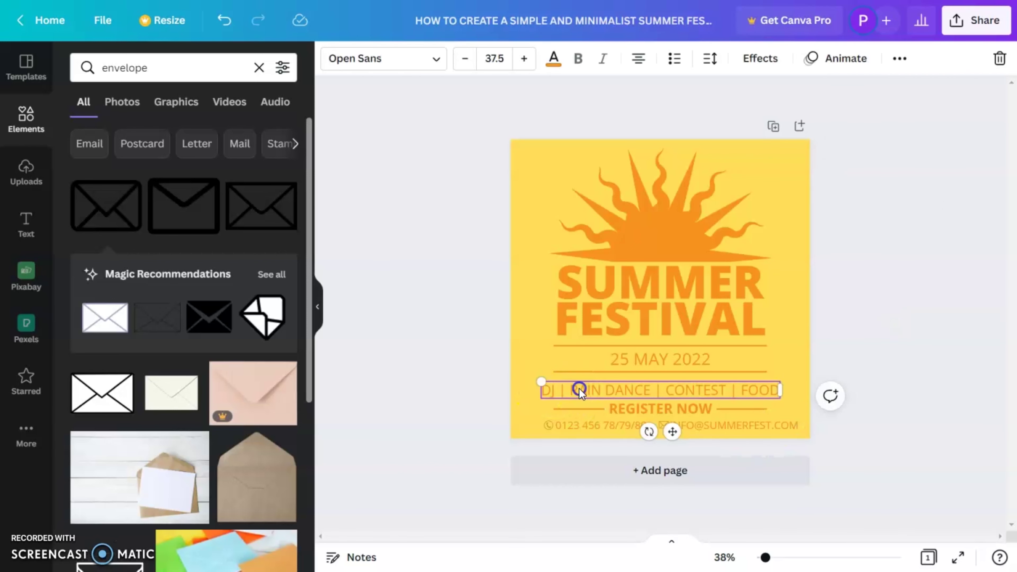
key("Up")
key("Up")
key("Up")
key("Up")
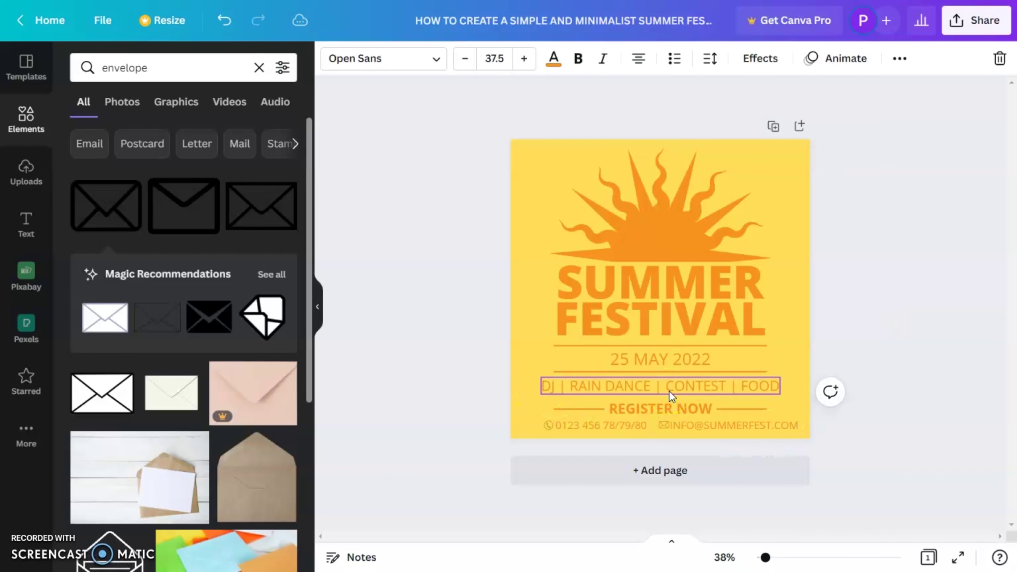
left_click_drag(538, 405, 804, 431)
key("Up")
key("Up")
key("Up")
key("Up")
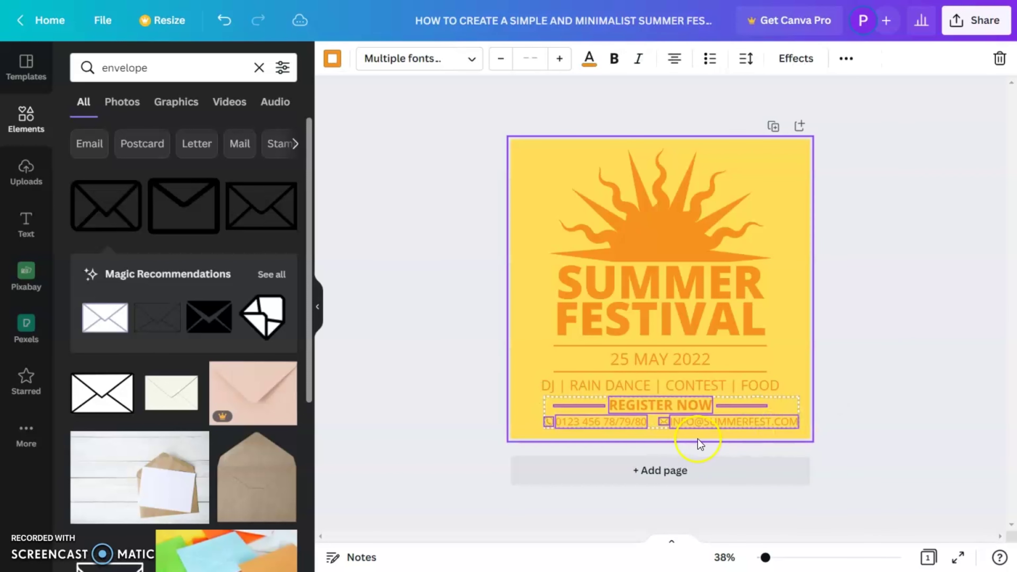
left_click(688, 435)
left_click(691, 426)
left_click(688, 425)
left_click_drag(688, 427, 708, 427)
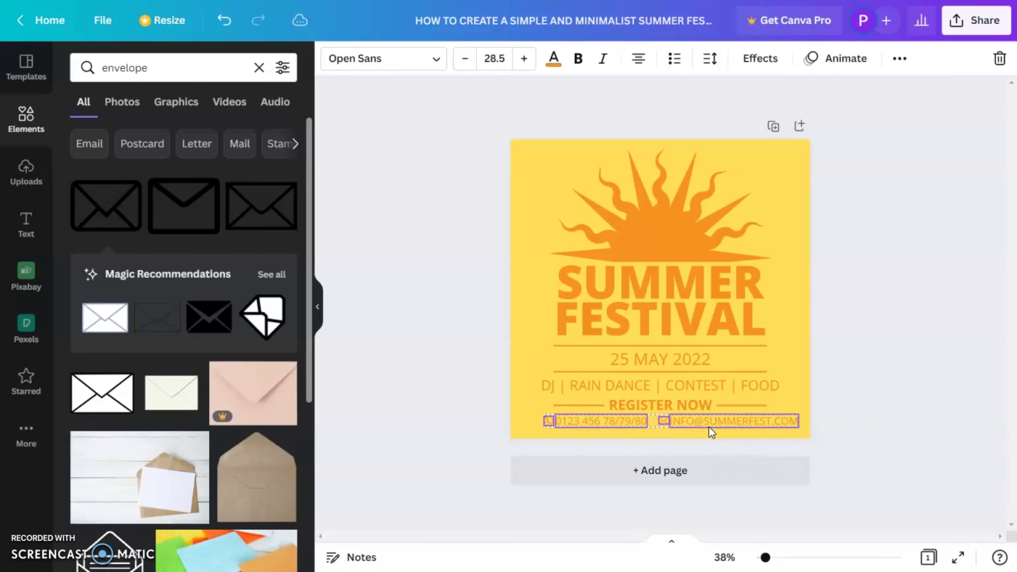
left_click(879, 332)
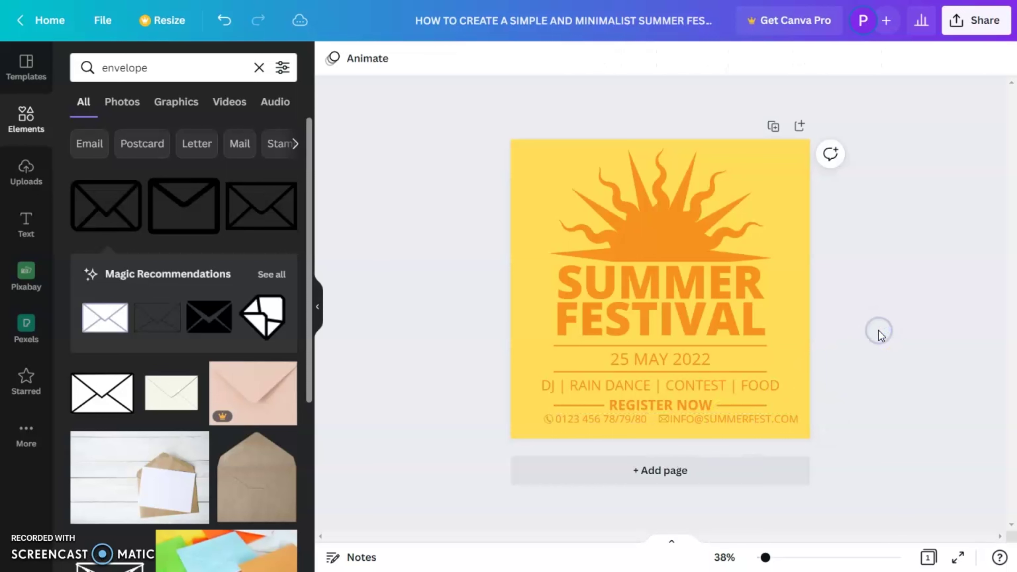
left_click(727, 423)
Duplicate the e-mail text below itself and trim it to SUMMERFEST.COM
left_click_drag(728, 419, 735, 431)
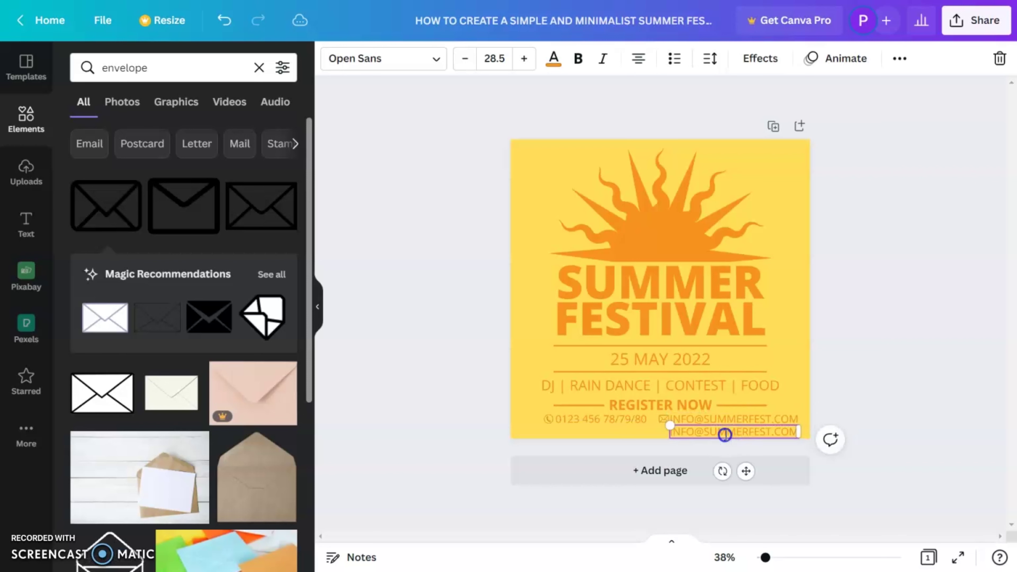
left_click_drag(703, 430, 737, 431)
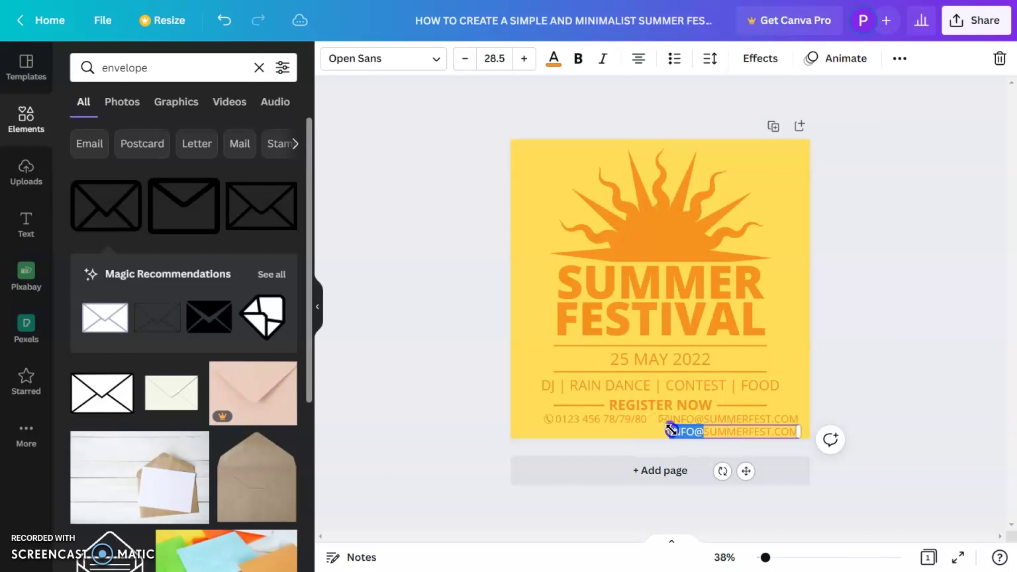
left_click(895, 350)
left_click_drag(750, 432, 668, 438)
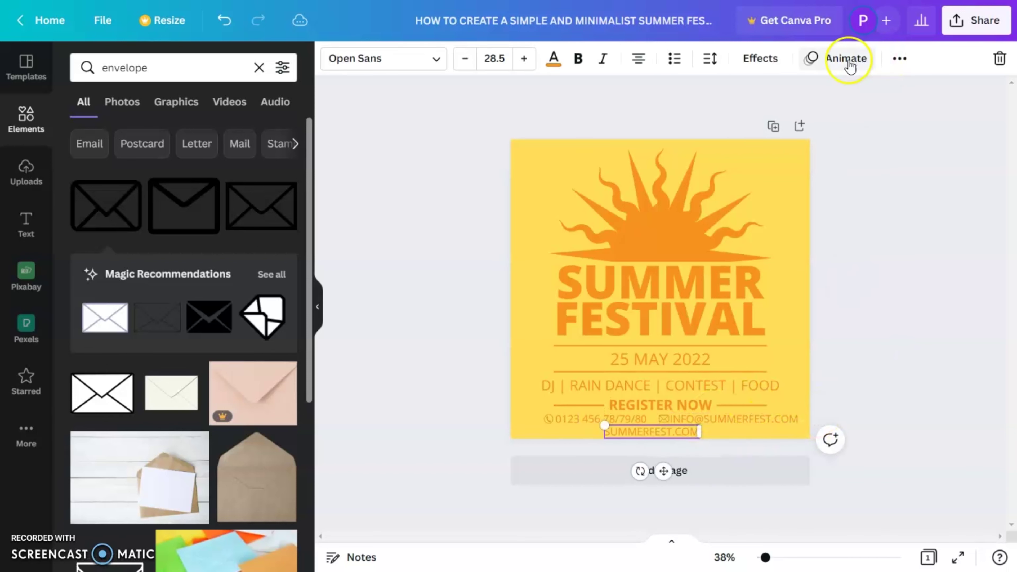
Centre the SUMMERFEST.COM line horizontally on the page via Position
left_click(898, 59)
left_click(730, 96)
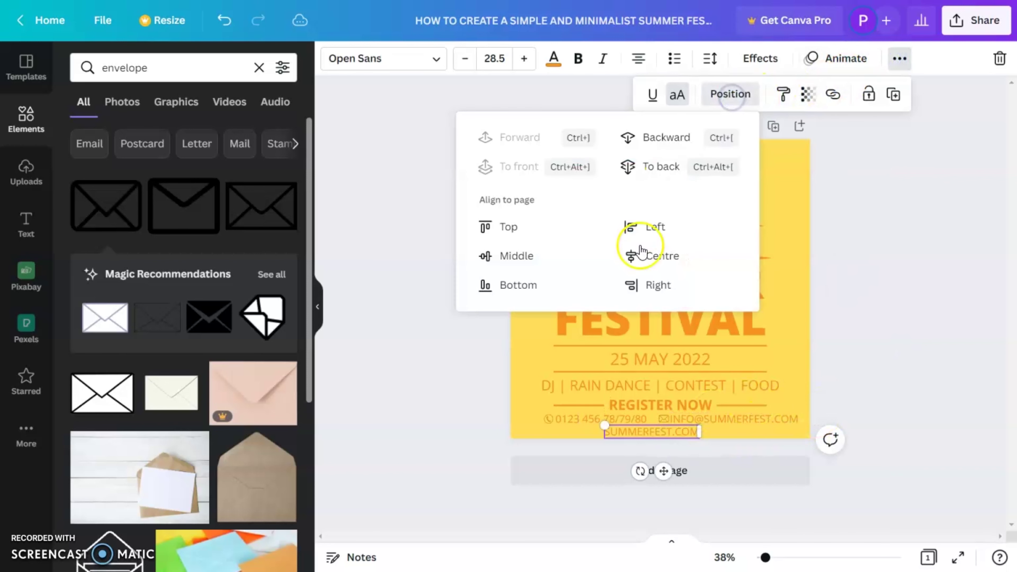
left_click(661, 256)
left_click(933, 337)
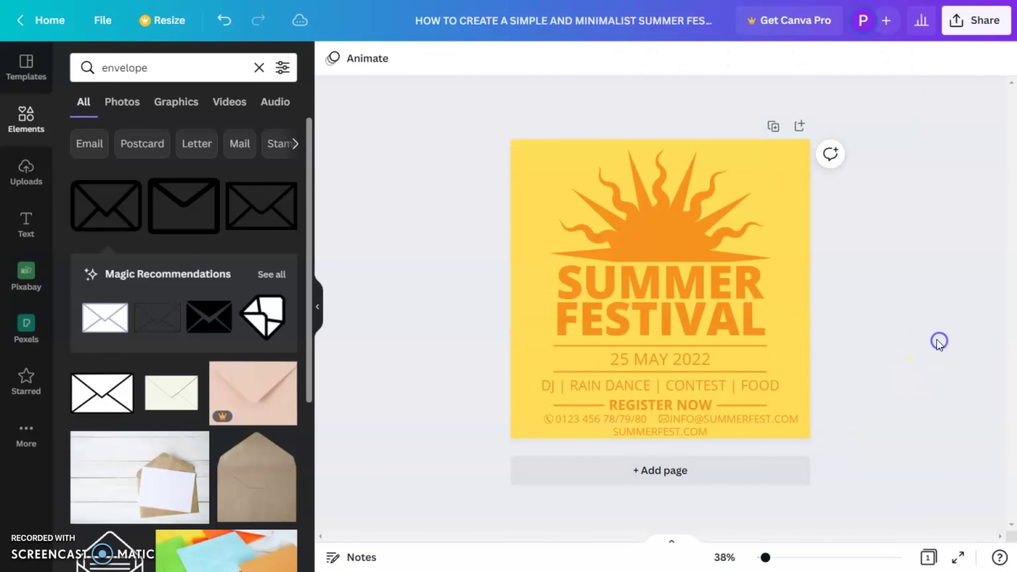
left_click_drag(490, 160, 919, 424)
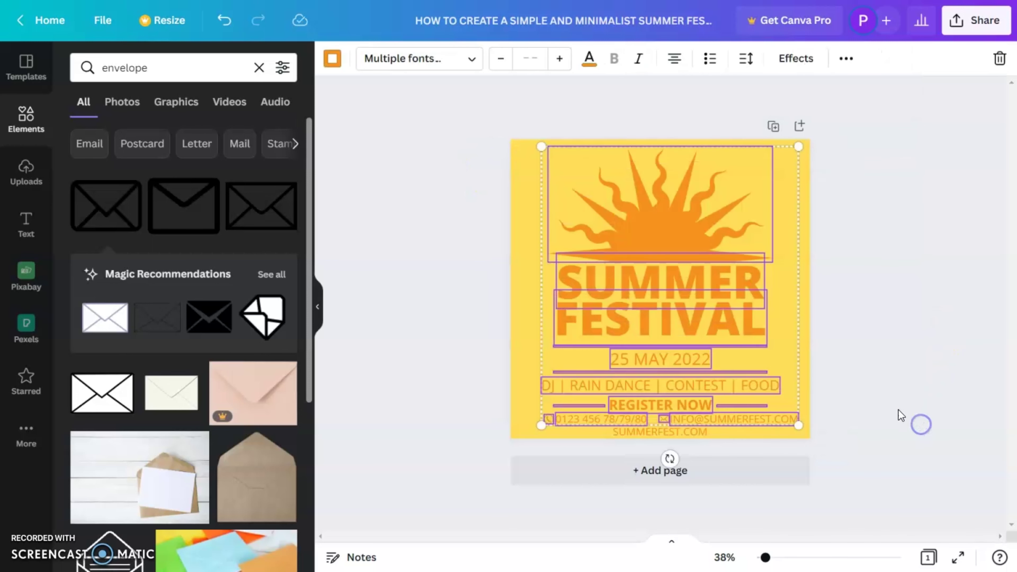
left_click(882, 386)
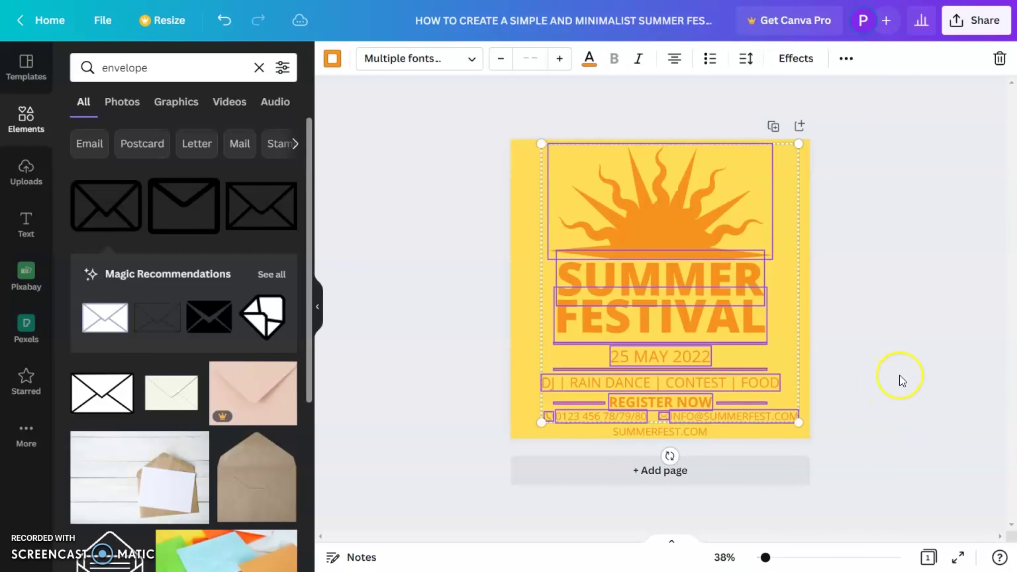
left_click(677, 432)
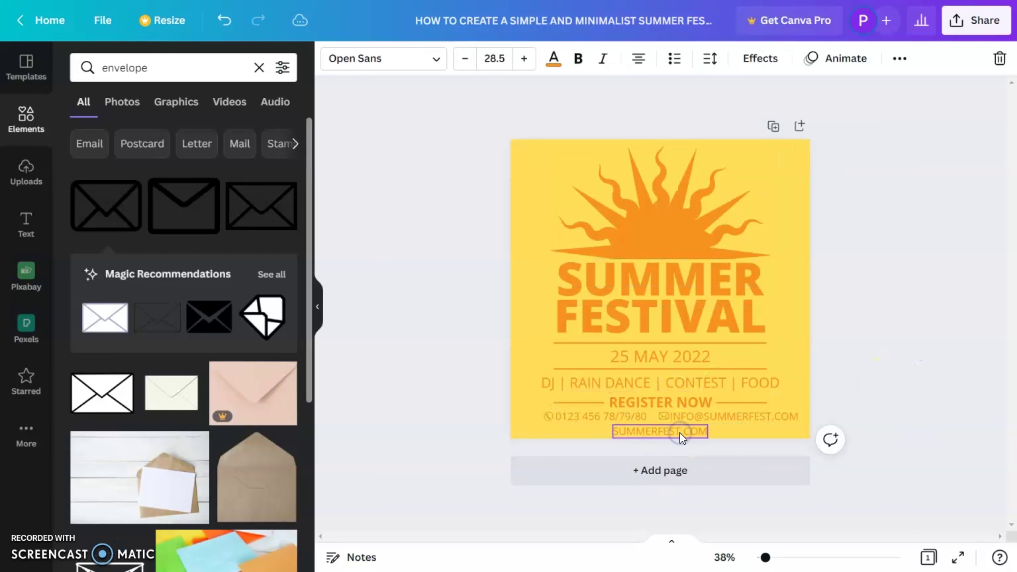
left_click(923, 328)
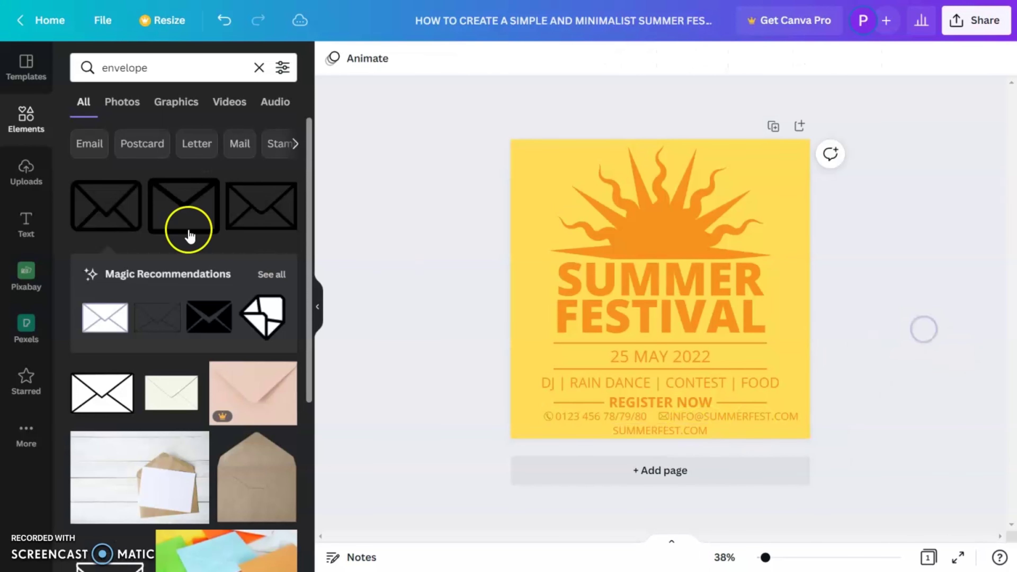
Add an orange square and stretch it into a thin full-width bar at the bottom edge
left_click(259, 67)
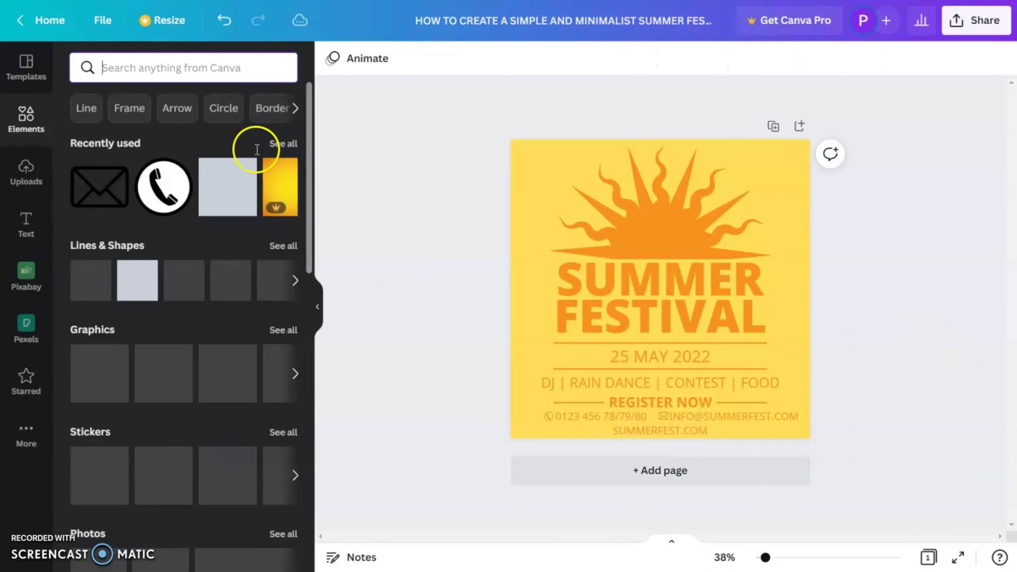
left_click(220, 191)
left_click_drag(672, 263, 583, 343)
left_click_drag(584, 295, 586, 422)
left_click_drag(660, 430, 840, 425)
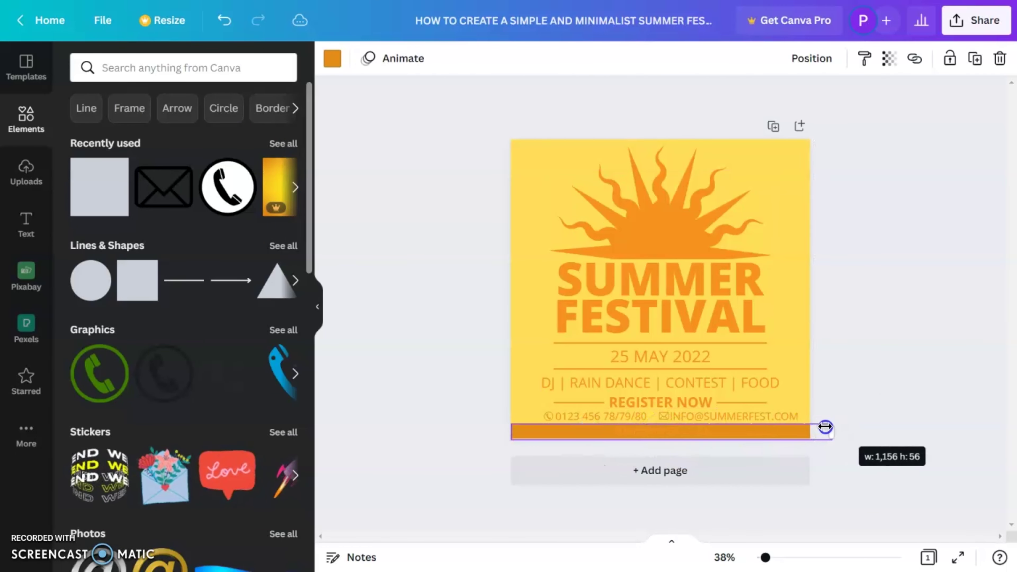
left_click(661, 430)
Recolour the SUMMERFEST.COM text light yellow over the orange bar
left_click(553, 58)
left_click(876, 393)
left_click(660, 431)
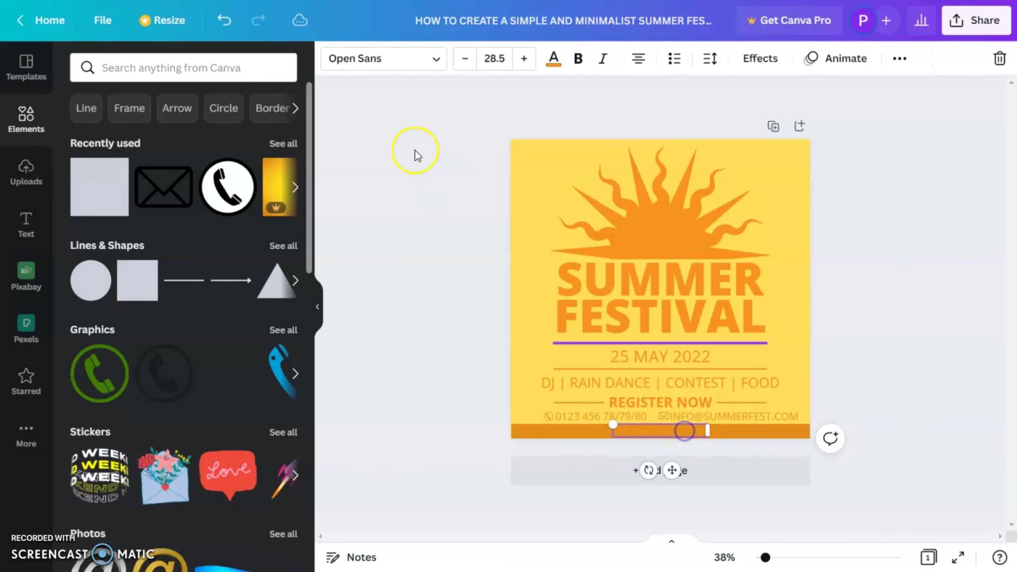
left_click(553, 58)
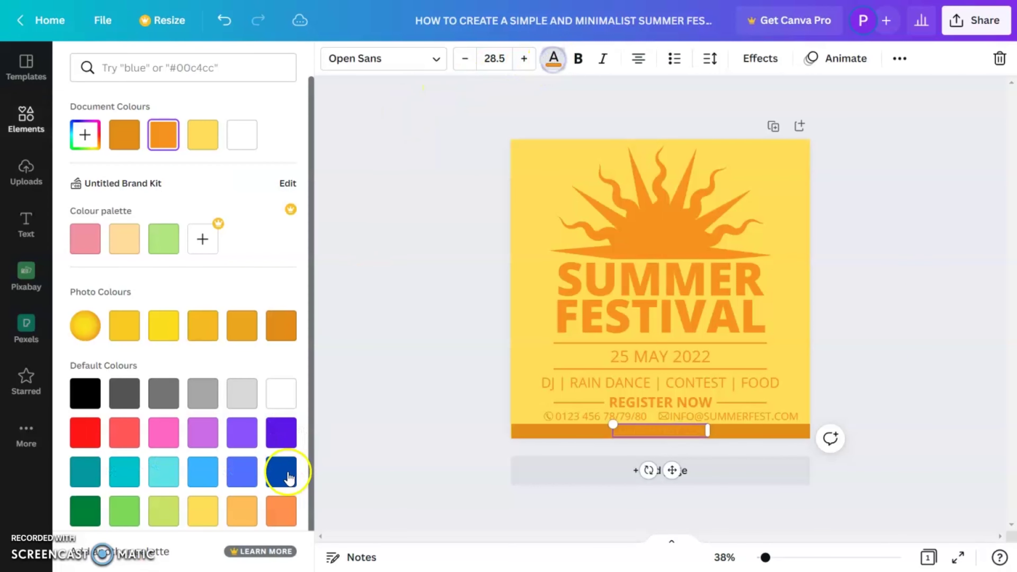
left_click(196, 517)
left_click(884, 328)
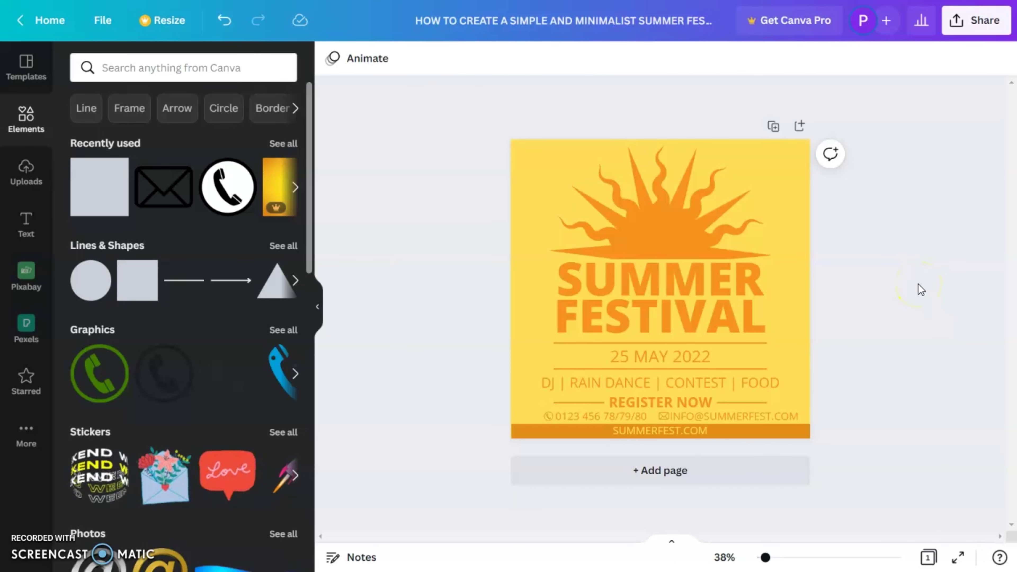
left_click_drag(772, 562, 769, 561)
left_click_drag(909, 357, 805, 455)
left_click(937, 354)
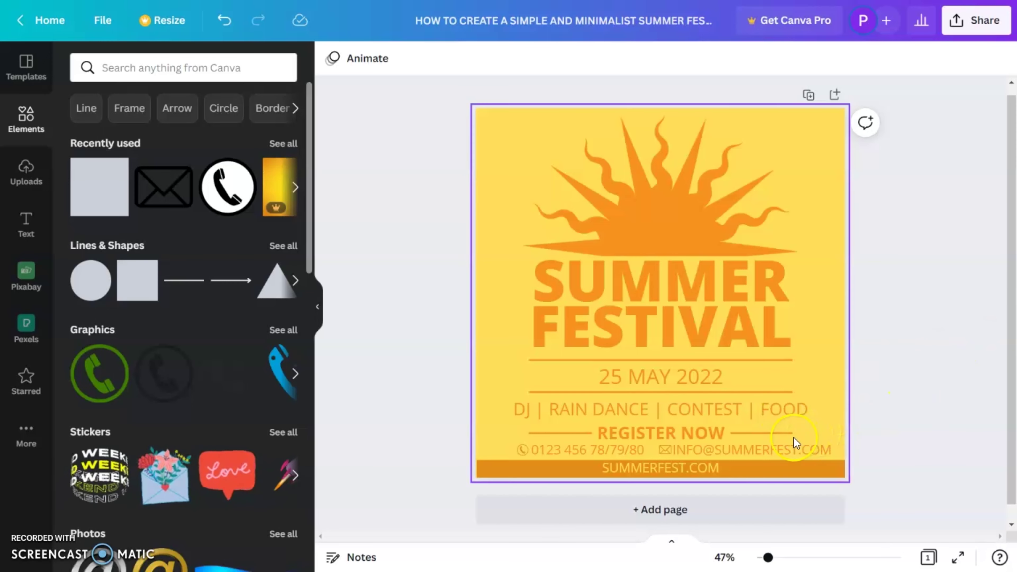
Lengthen the divider lines rightward and extend the left REGISTER NOW line outward
left_click_drag(794, 443, 790, 356)
left_click_drag(799, 433, 806, 433)
left_click(780, 392)
left_click(781, 359)
left_click(760, 433)
left_click(561, 432)
left_click_drag(529, 432, 516, 433)
Extend the date divider lines' left ends to the contact row width and open Share
left_click(561, 392)
left_click_drag(529, 392, 514, 361)
left_click(560, 360)
left_click(560, 392)
left_click_drag(516, 391, 513, 392)
left_click(553, 432)
left_click_drag(517, 433, 514, 433)
left_click(896, 373)
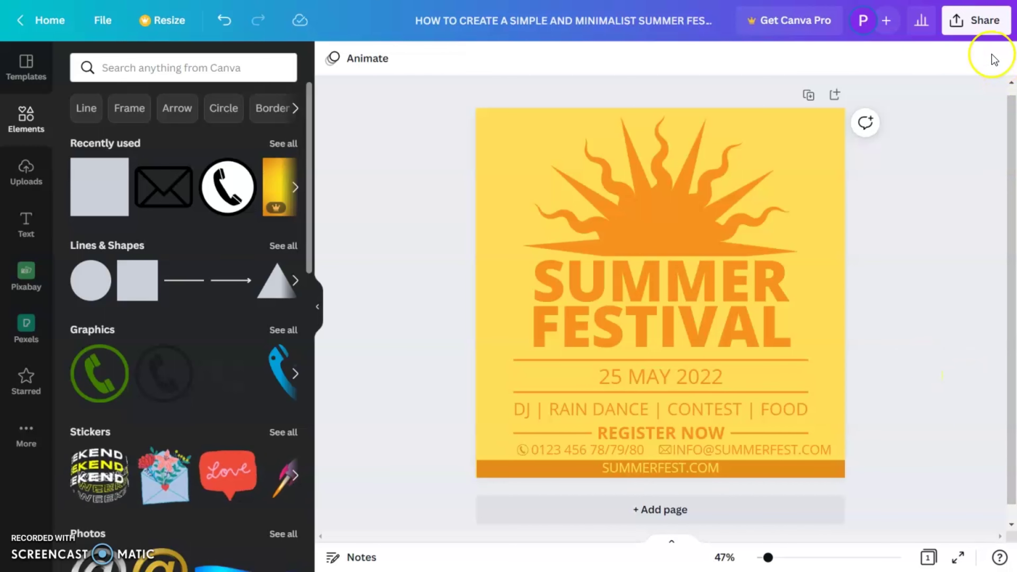
left_click(976, 24)
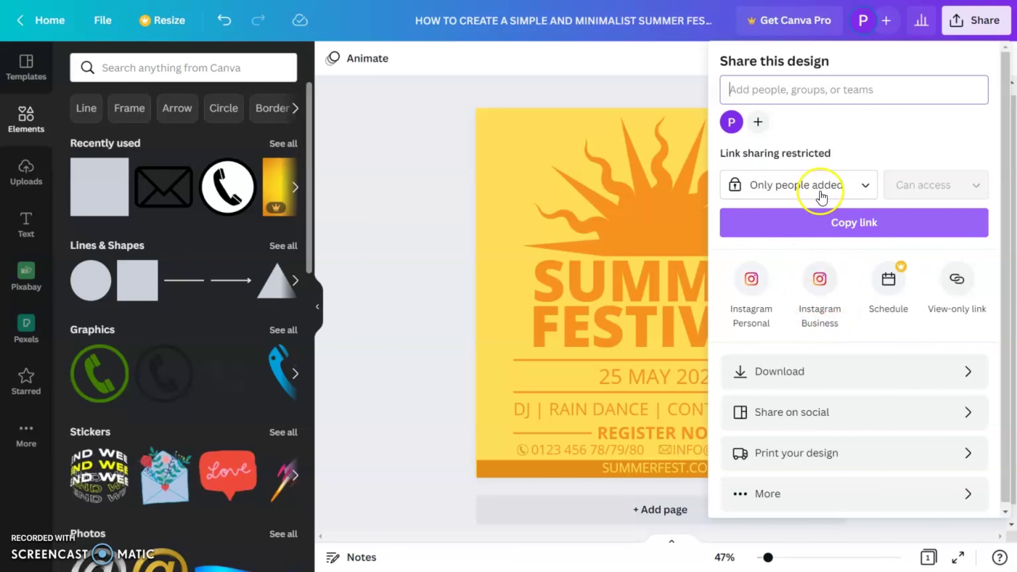
Review the Download file type list, close the panels, and add a blank second page
left_click(818, 378)
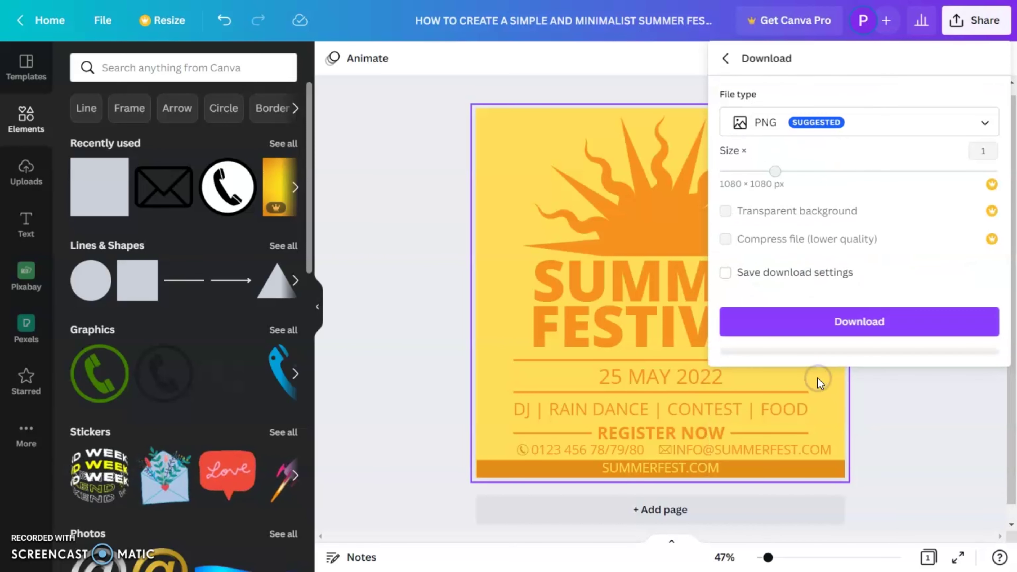
left_click(783, 129)
left_click(752, 89)
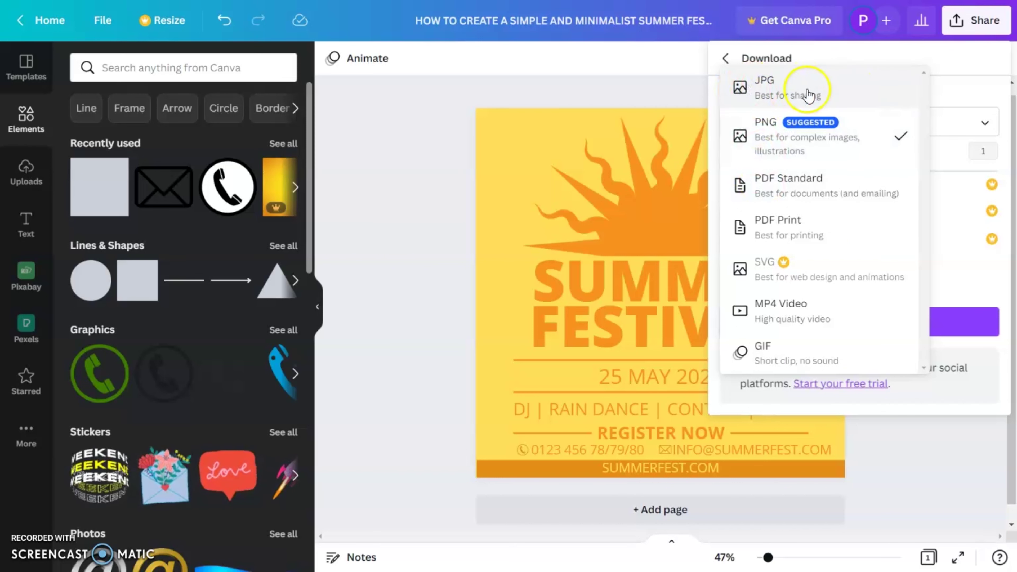
left_click(936, 453)
left_click(935, 447)
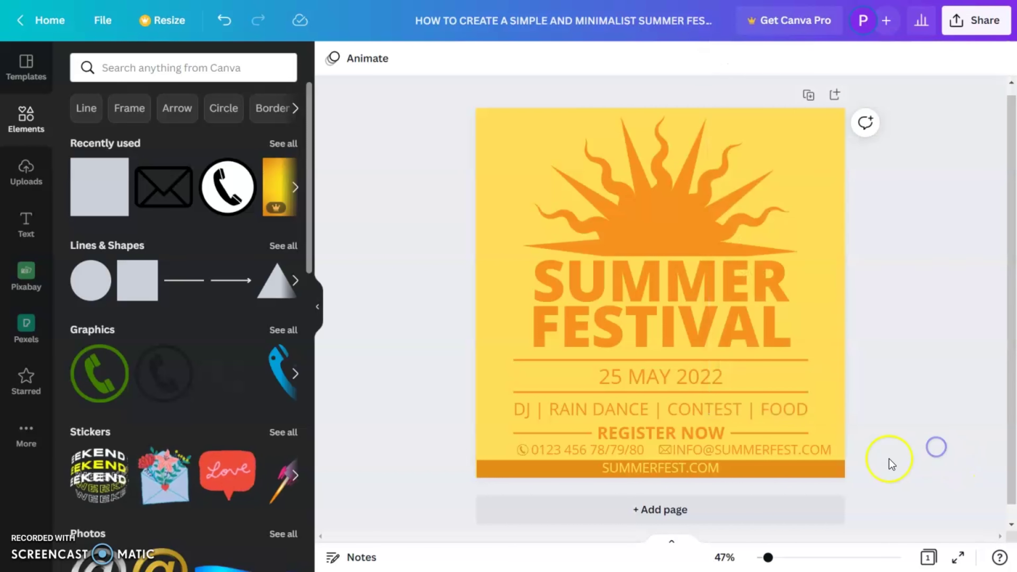
left_click(792, 518)
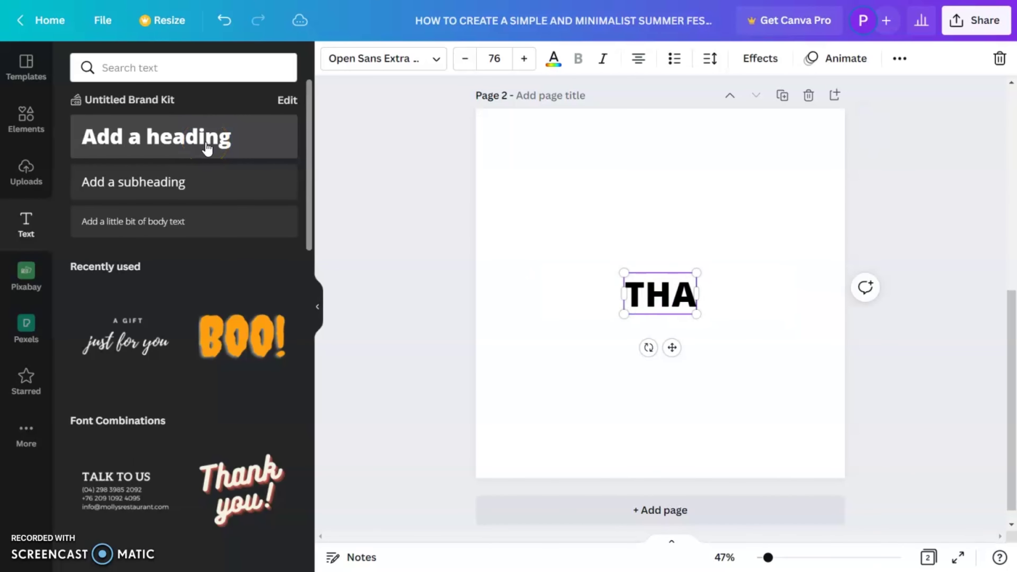
Write the page 2 heading 'THAT IS IT AS SIMPLE AS THAT'
type("T IS IT AS")
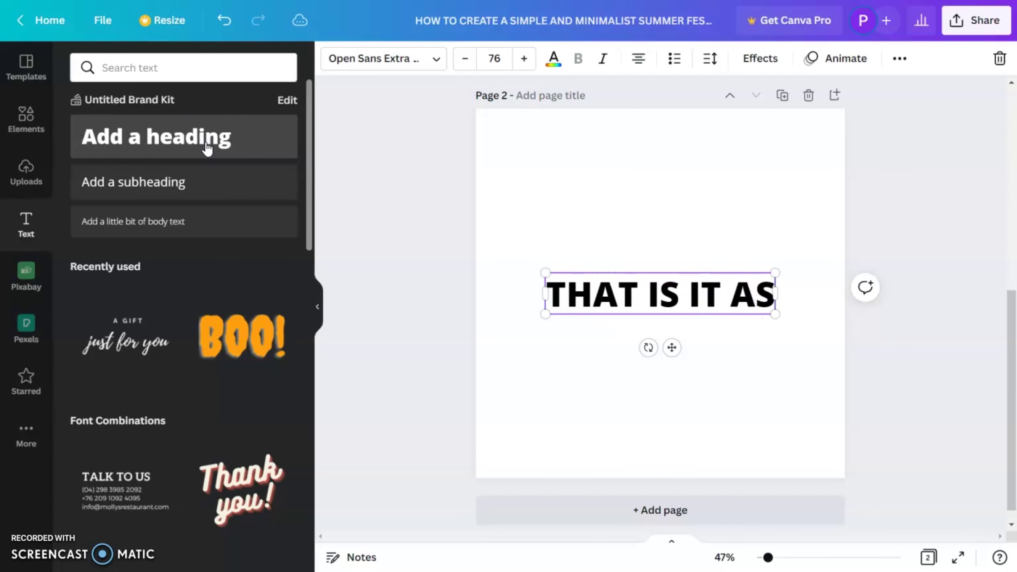
type(" SIMPLE AS THAT")
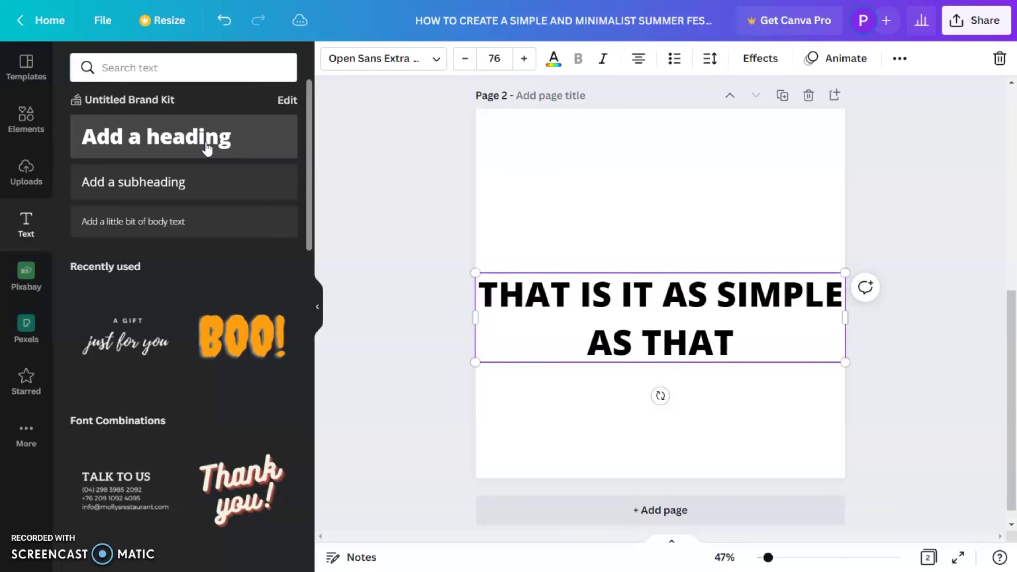
left_click(982, 236)
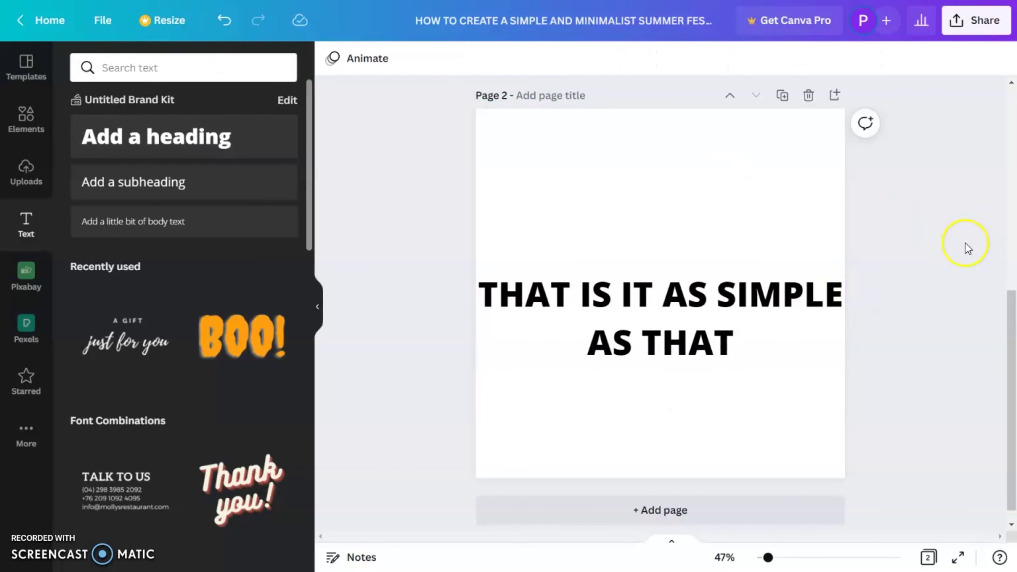